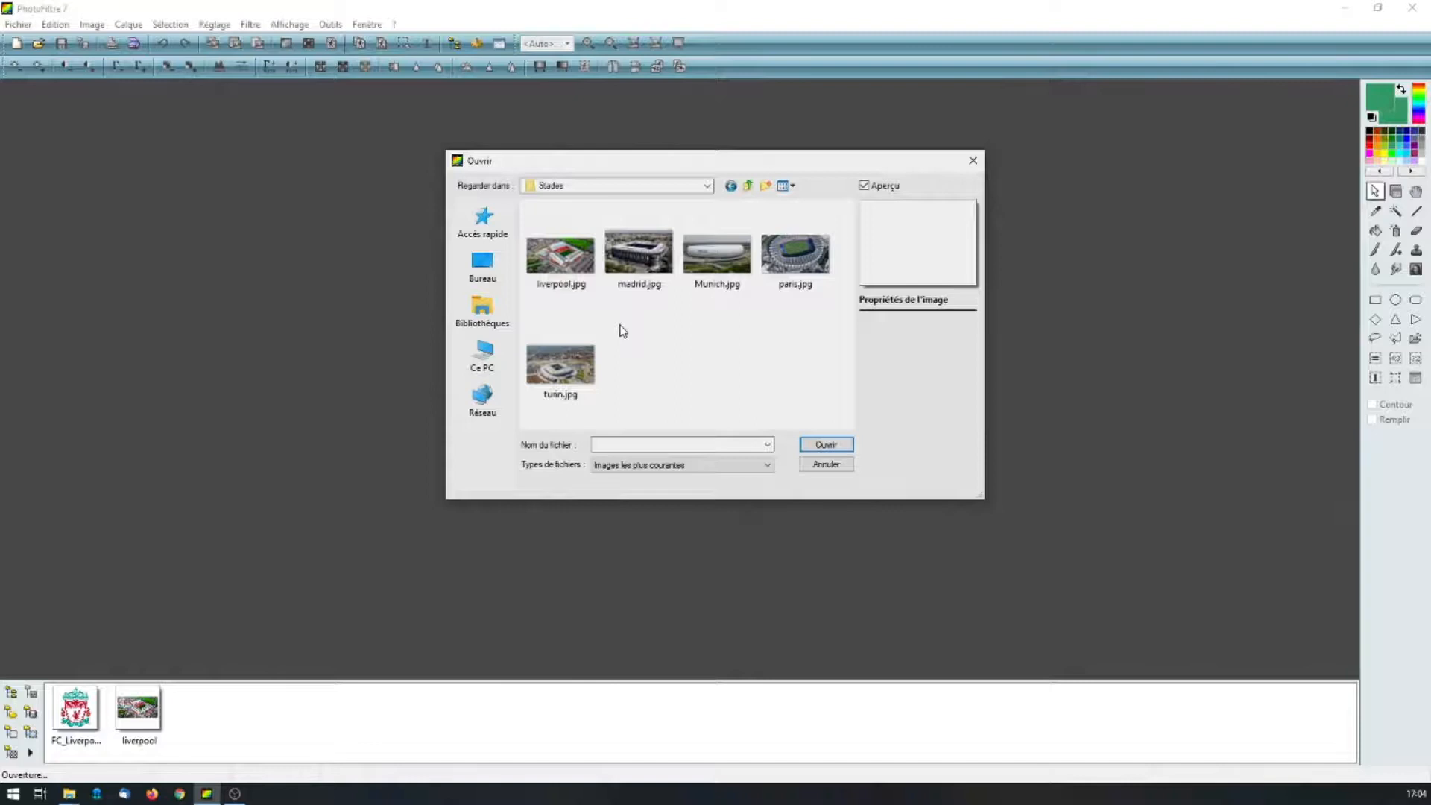
# Try overlaying the FC_Liverpool.jpg logo as a new layer on the liverpool.jpg stadium photo, and close the image without saving.
pyautogui.doubleClick(565, 282)
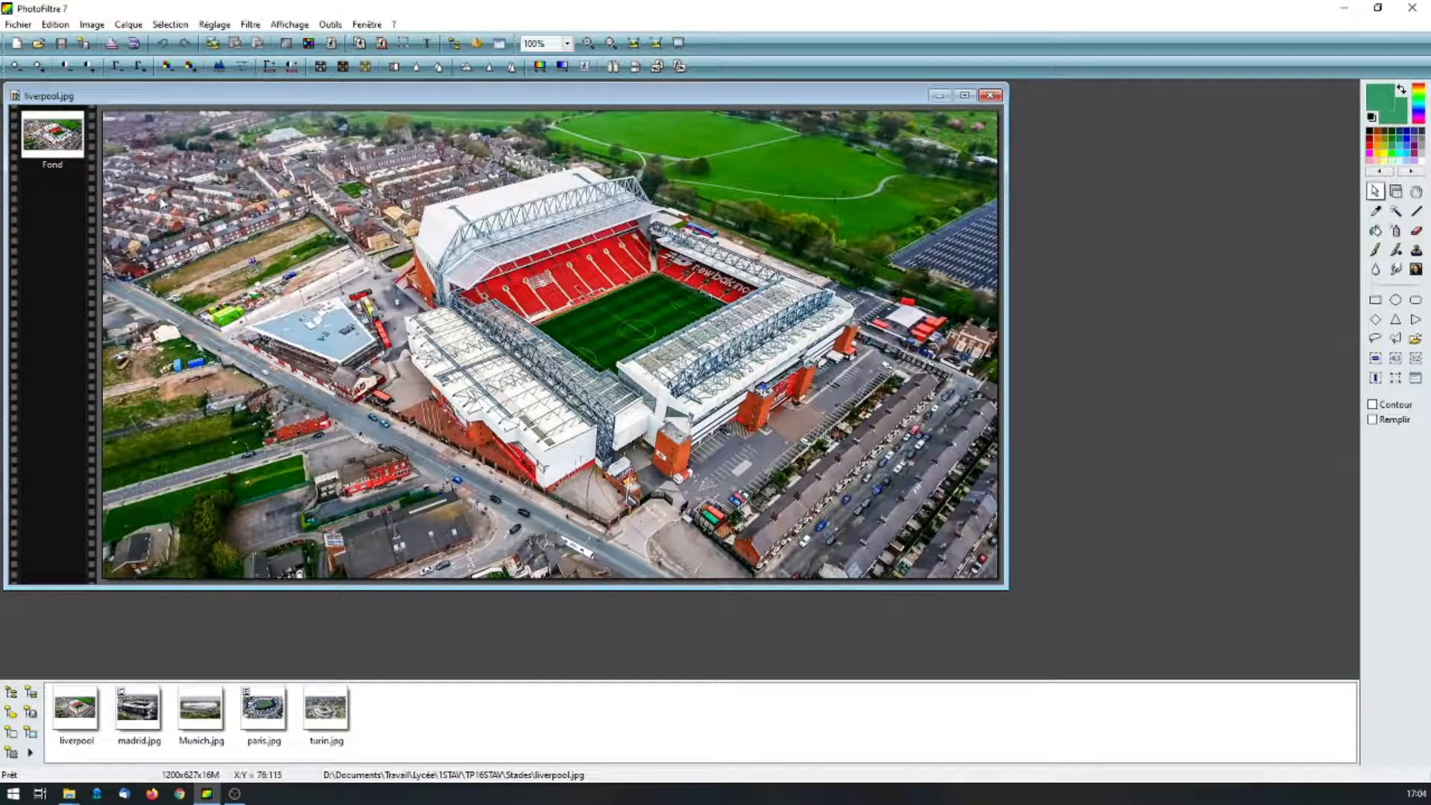
pyautogui.click(130, 27)
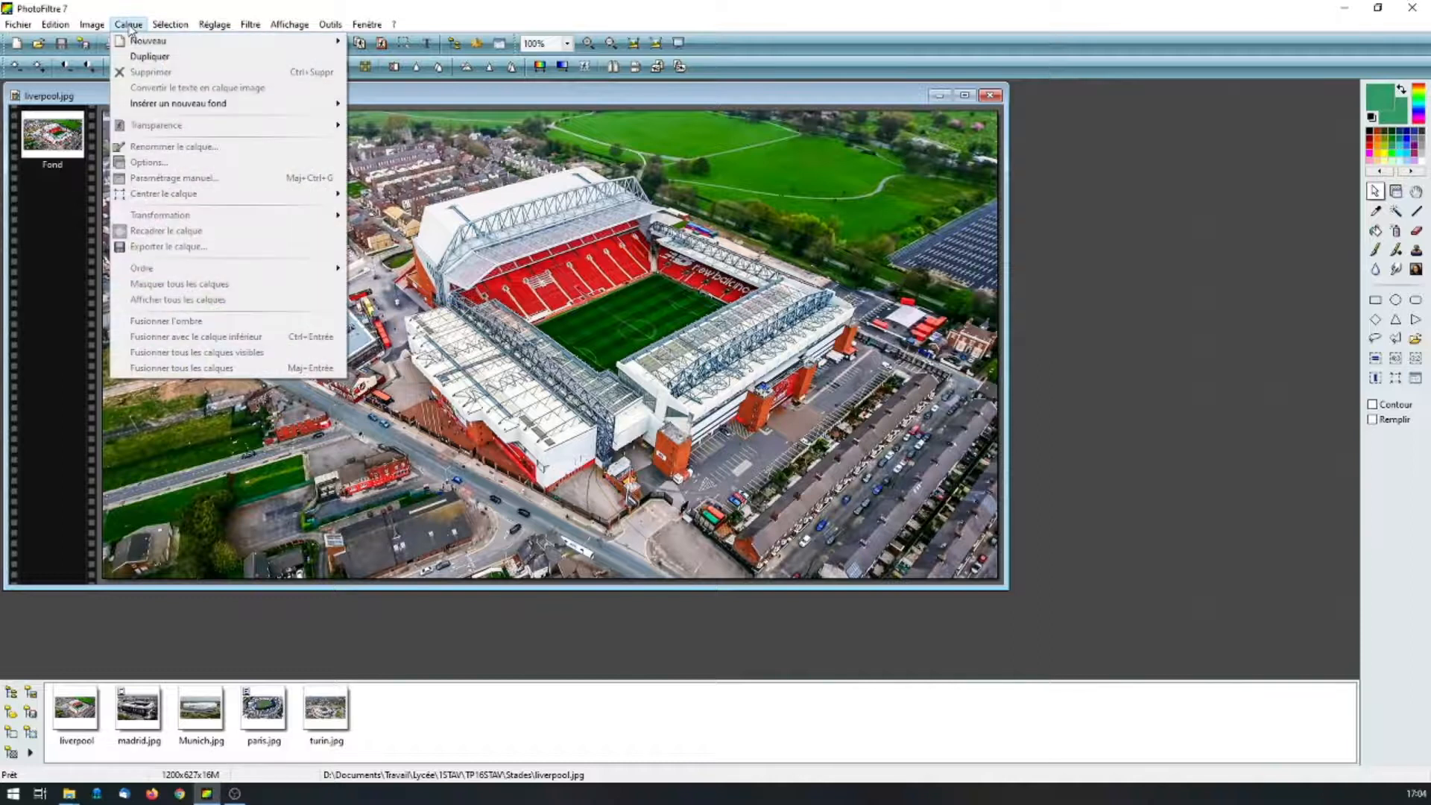
pyautogui.moveTo(149, 41)
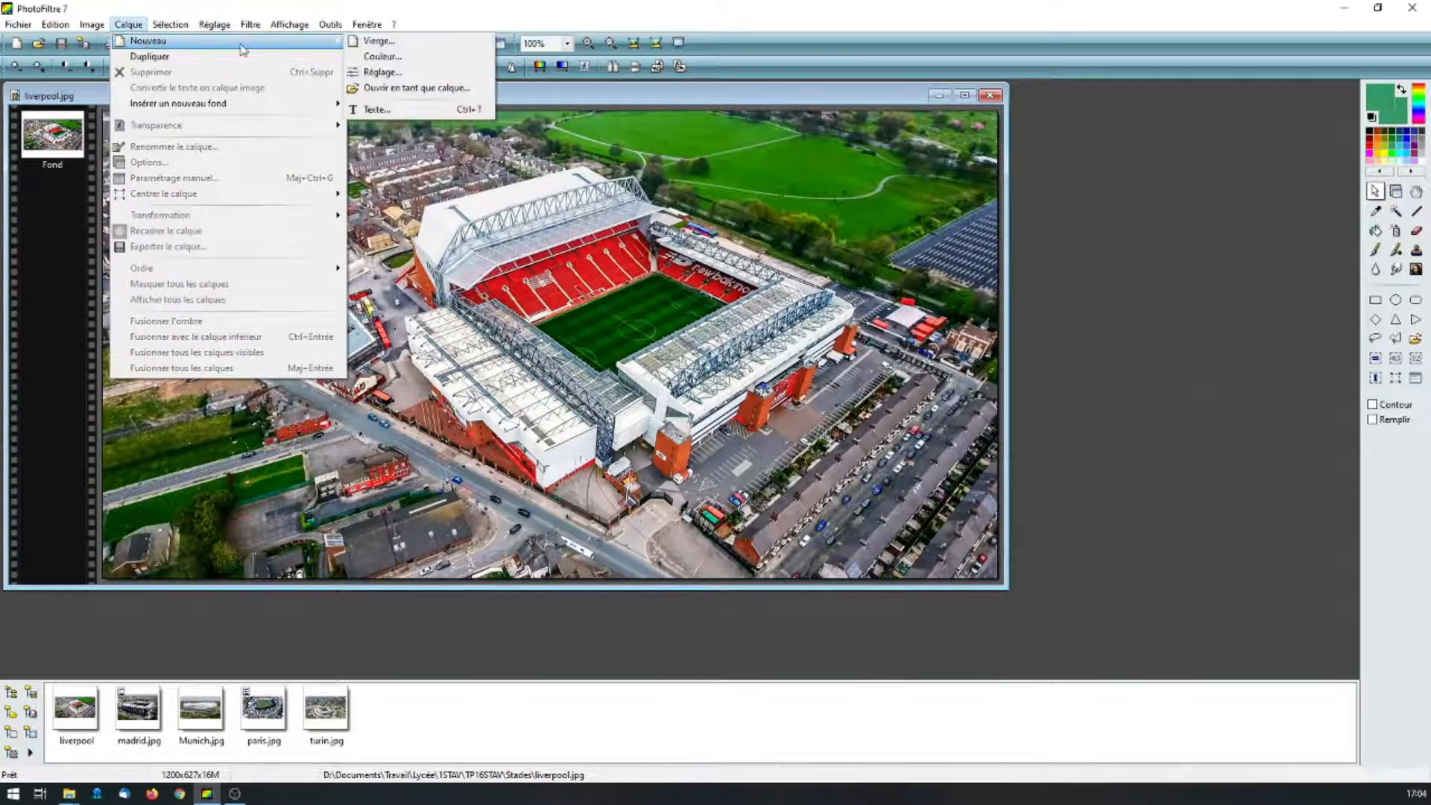
pyautogui.click(415, 87)
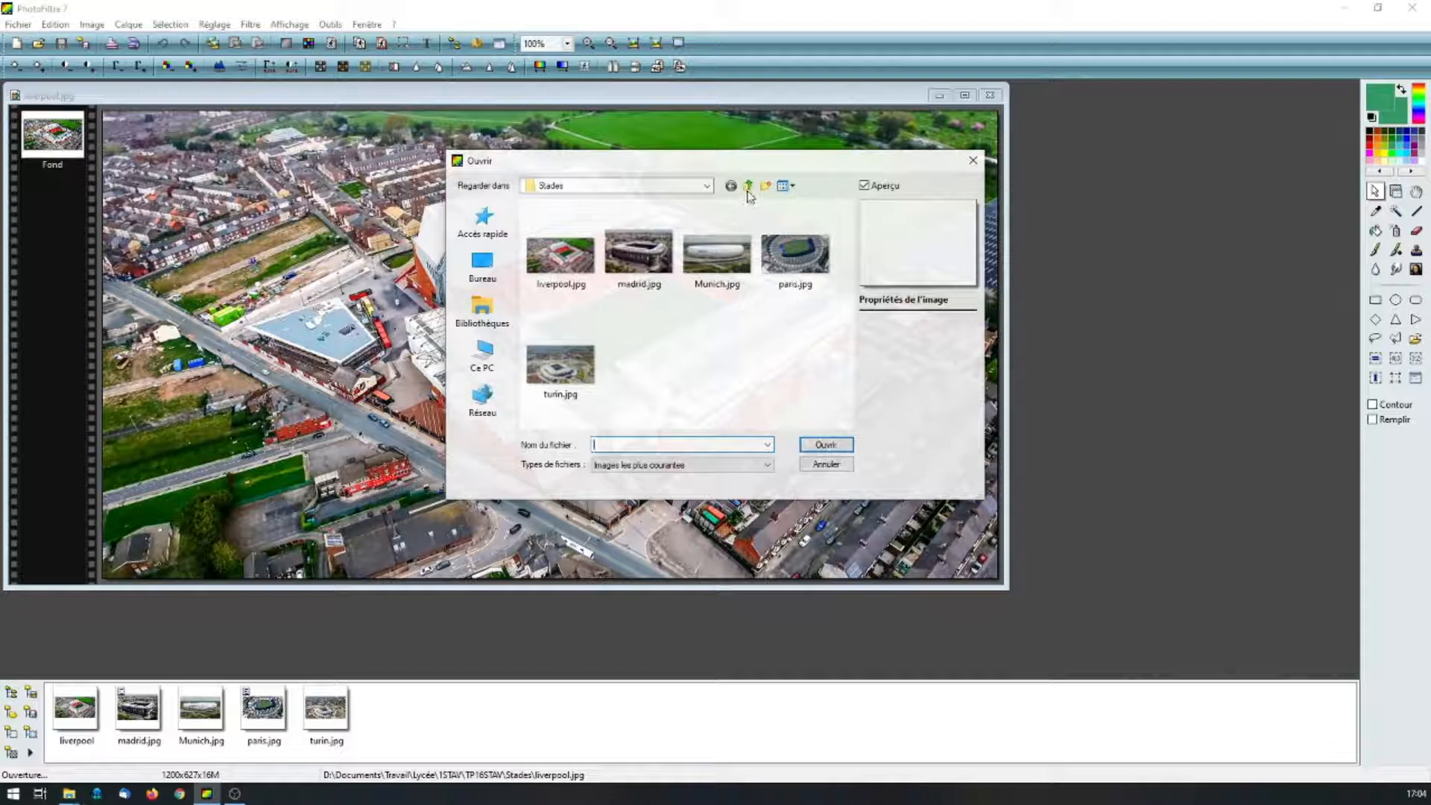
pyautogui.doubleClick(560, 246)
pyautogui.click(630, 252)
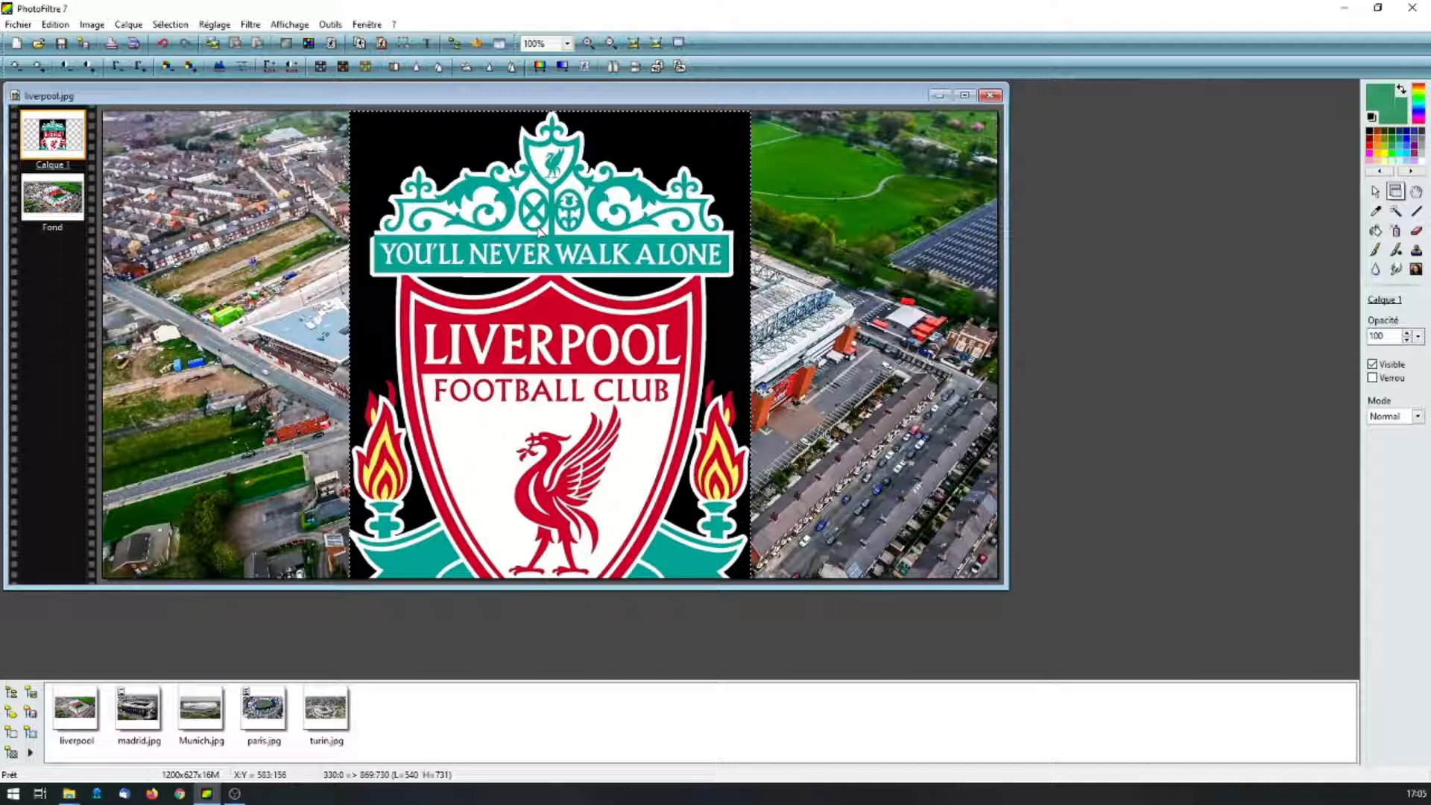
pyautogui.click(990, 94)
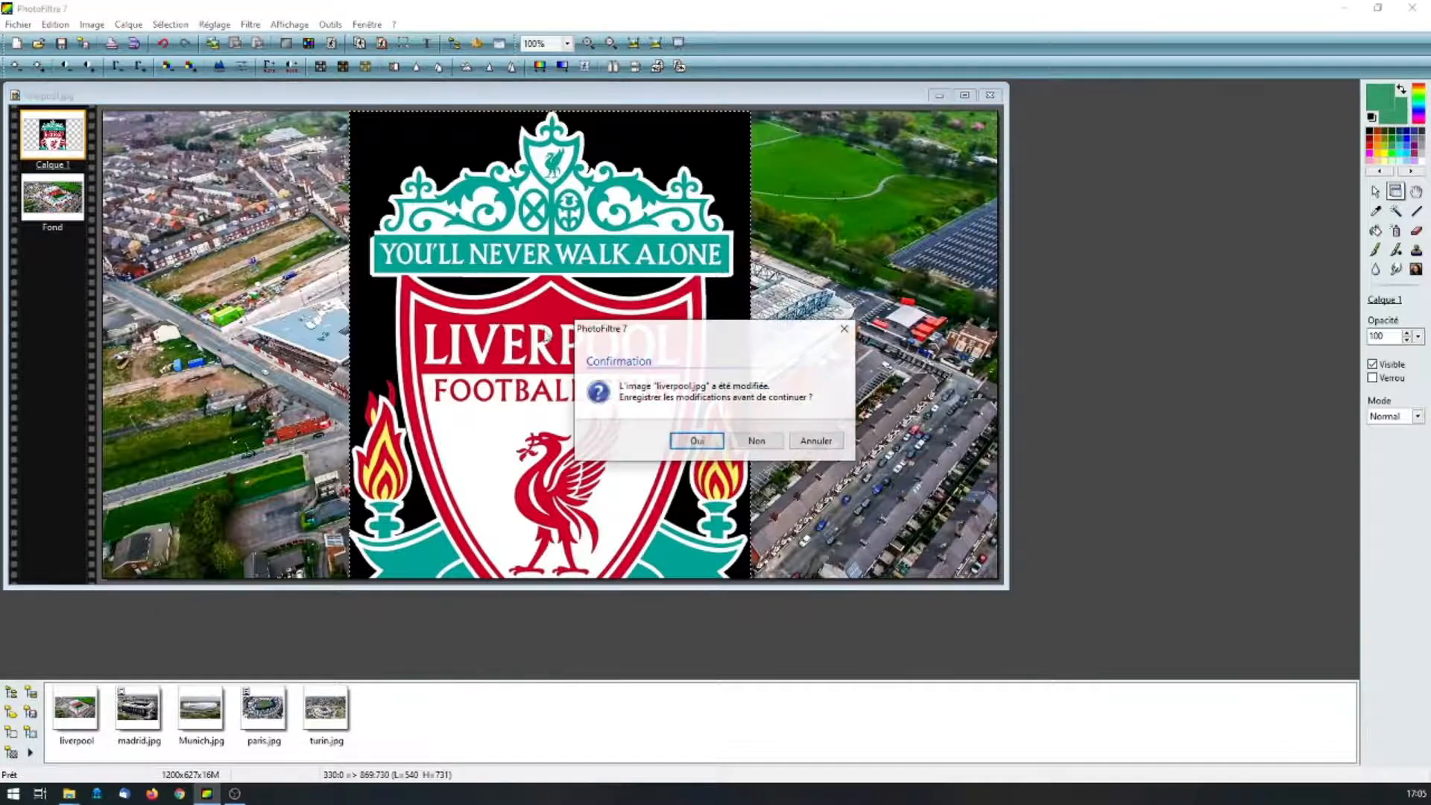
pyautogui.click(756, 441)
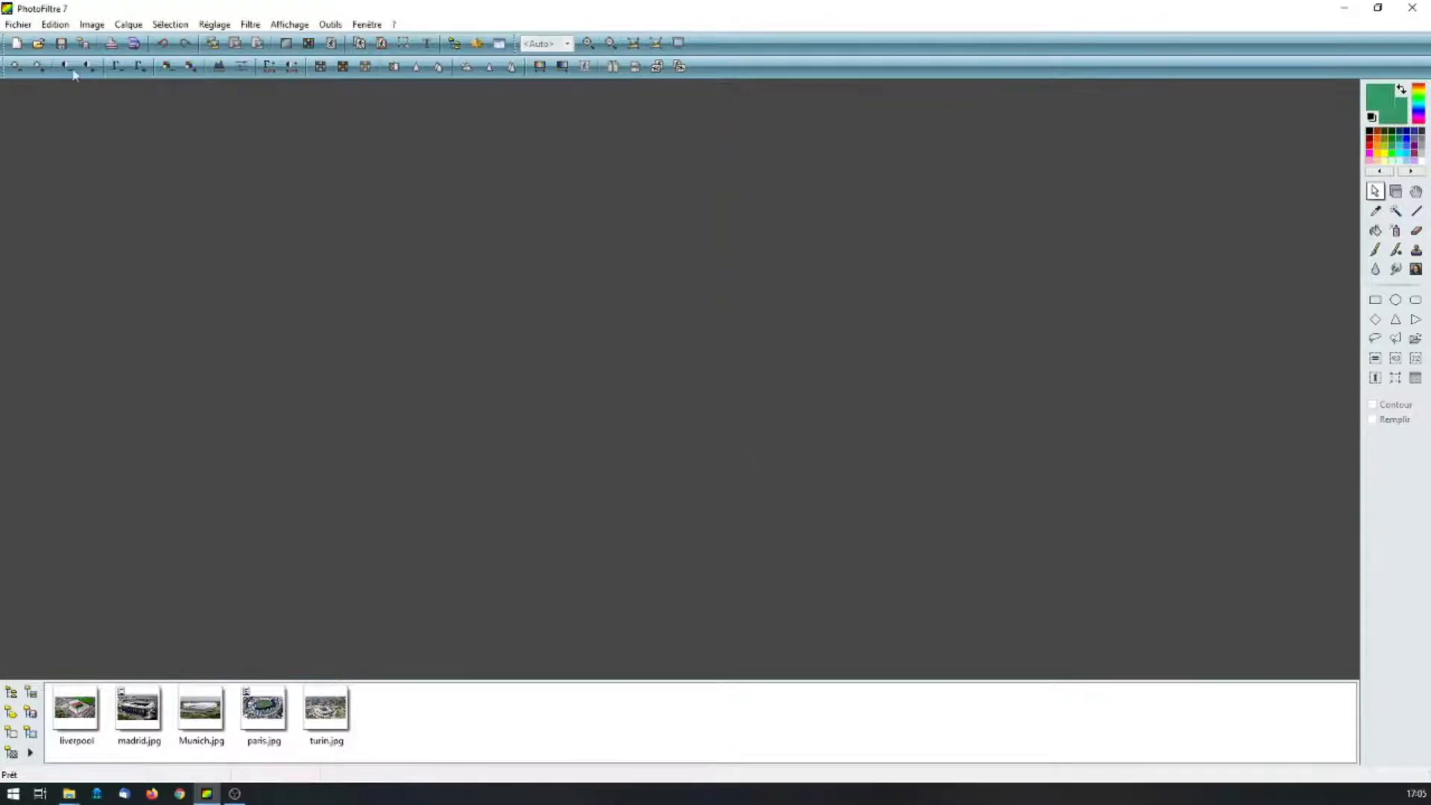
# Open the FC_Liverpool.jpg logo from the Clubs folder as its own image.
pyautogui.click(16, 25)
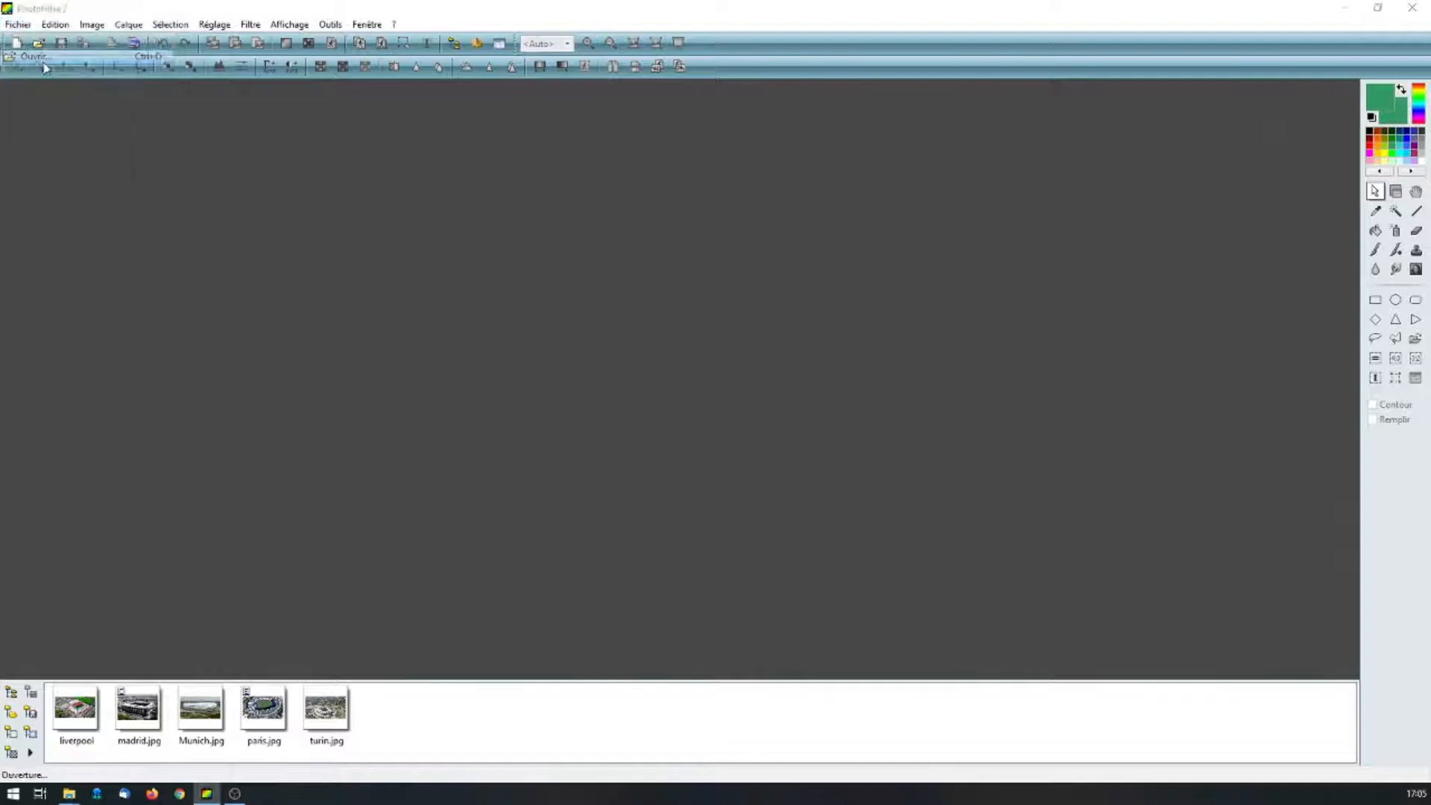
pyautogui.click(36, 57)
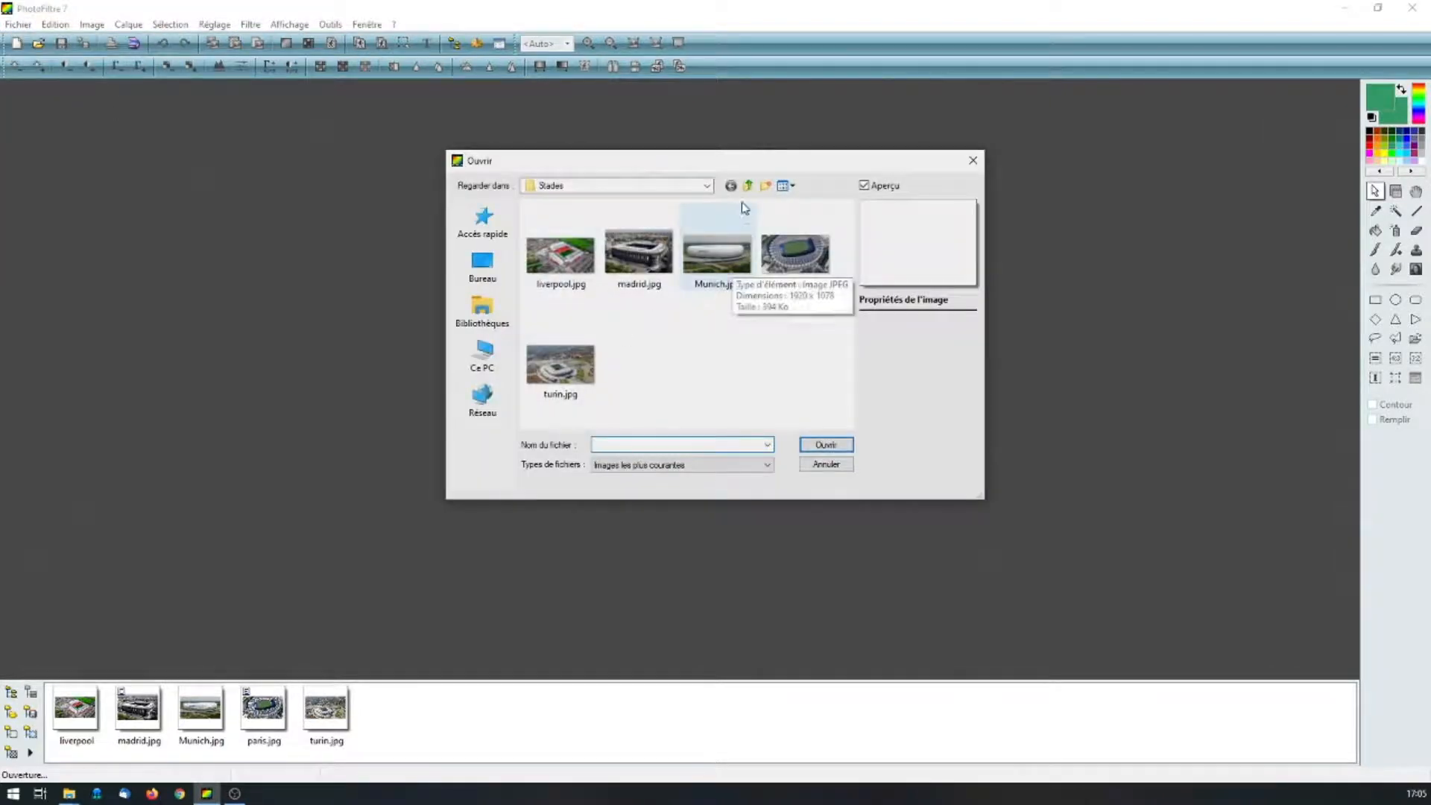
pyautogui.click(749, 186)
pyautogui.doubleClick(561, 242)
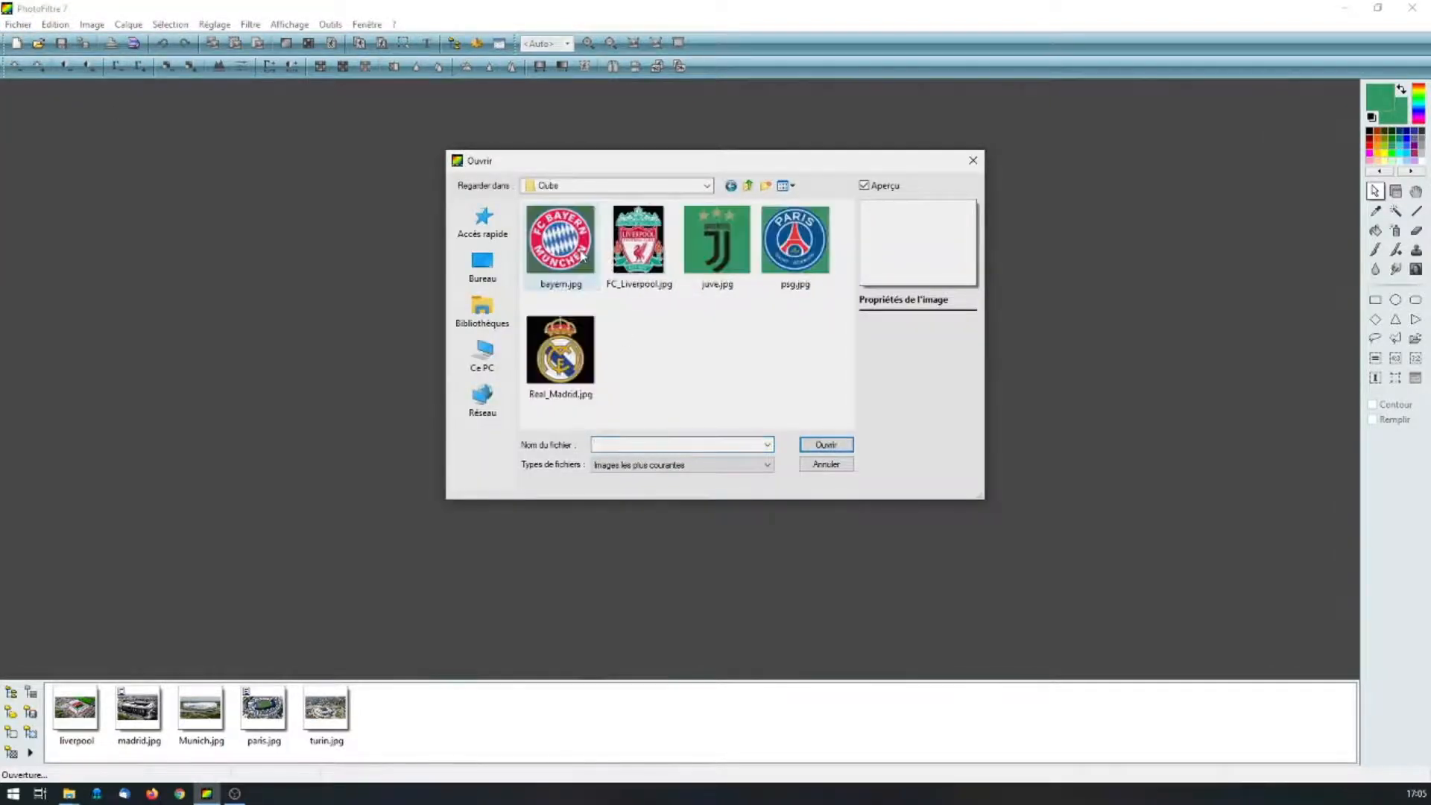
pyautogui.doubleClick(638, 246)
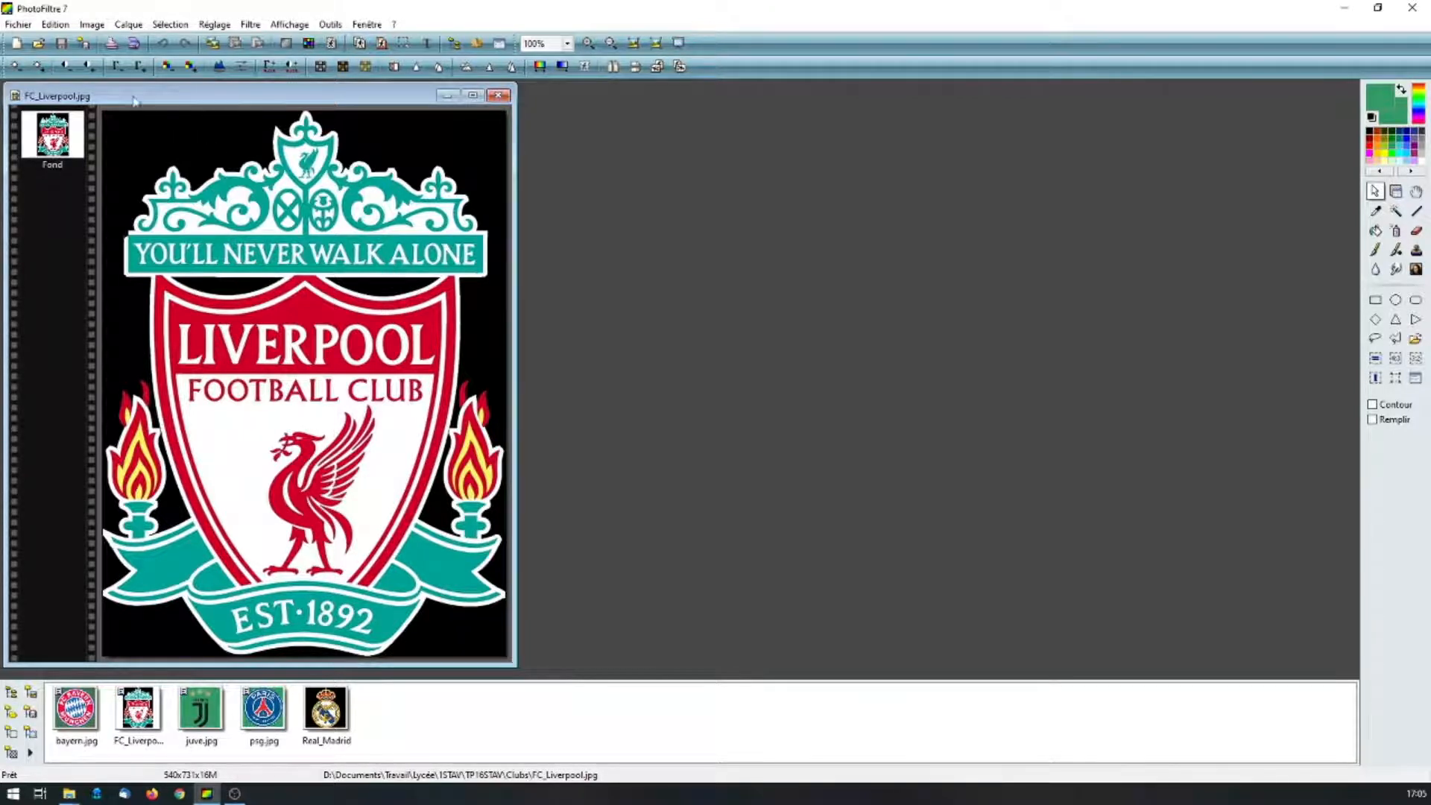
# Make the logo's black background transparent using the transparency colour with a tolerance of 30.
pyautogui.click(92, 24)
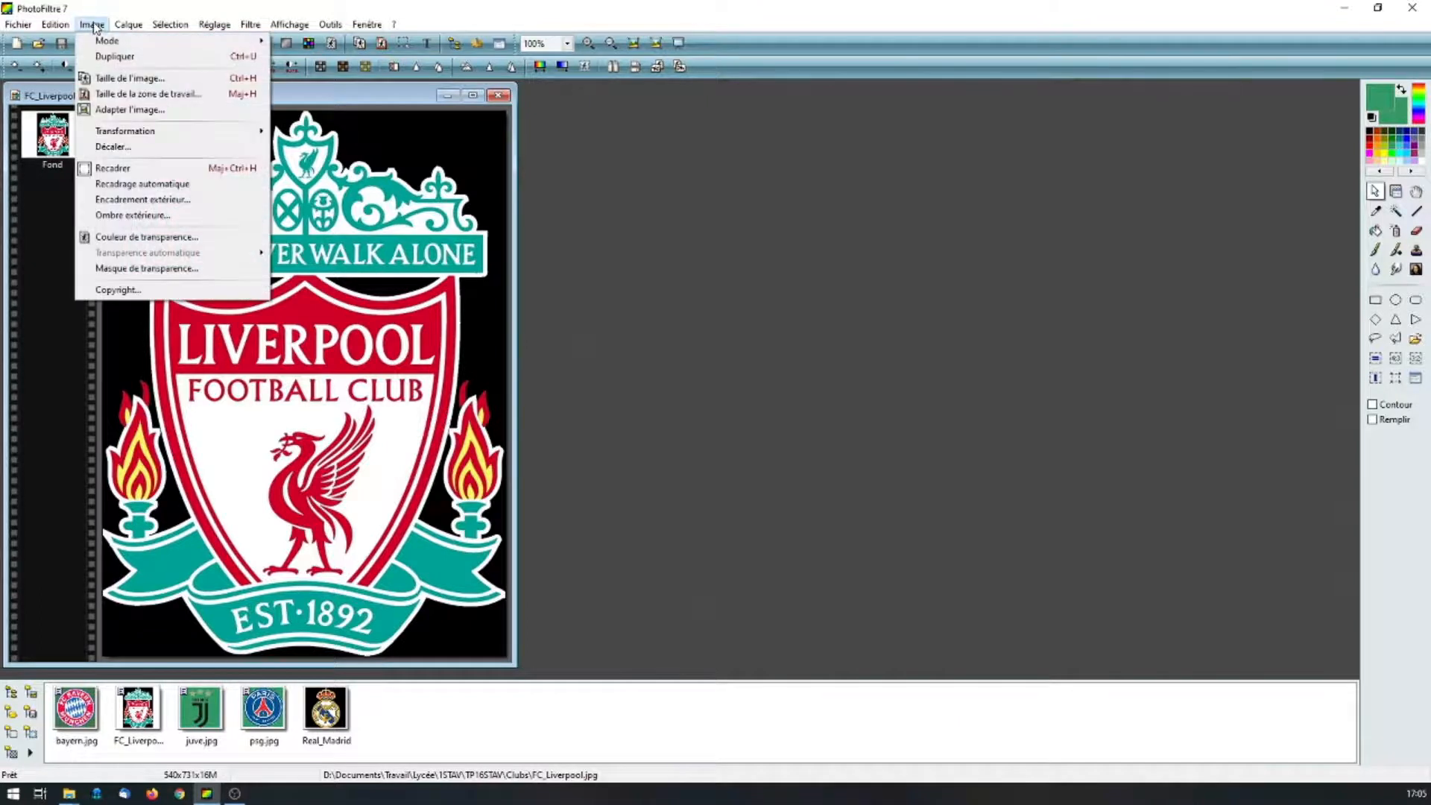
pyautogui.click(153, 237)
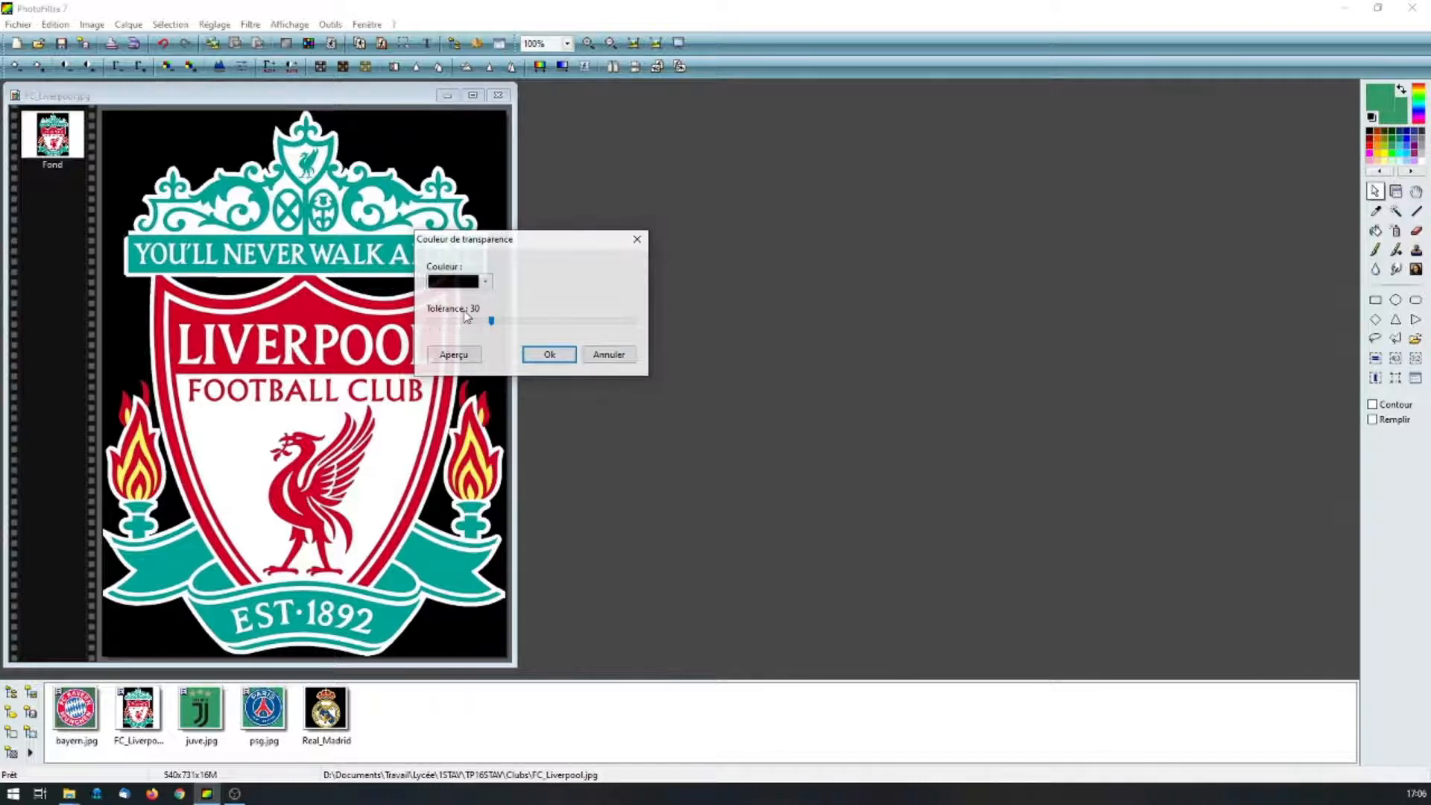
pyautogui.click(456, 356)
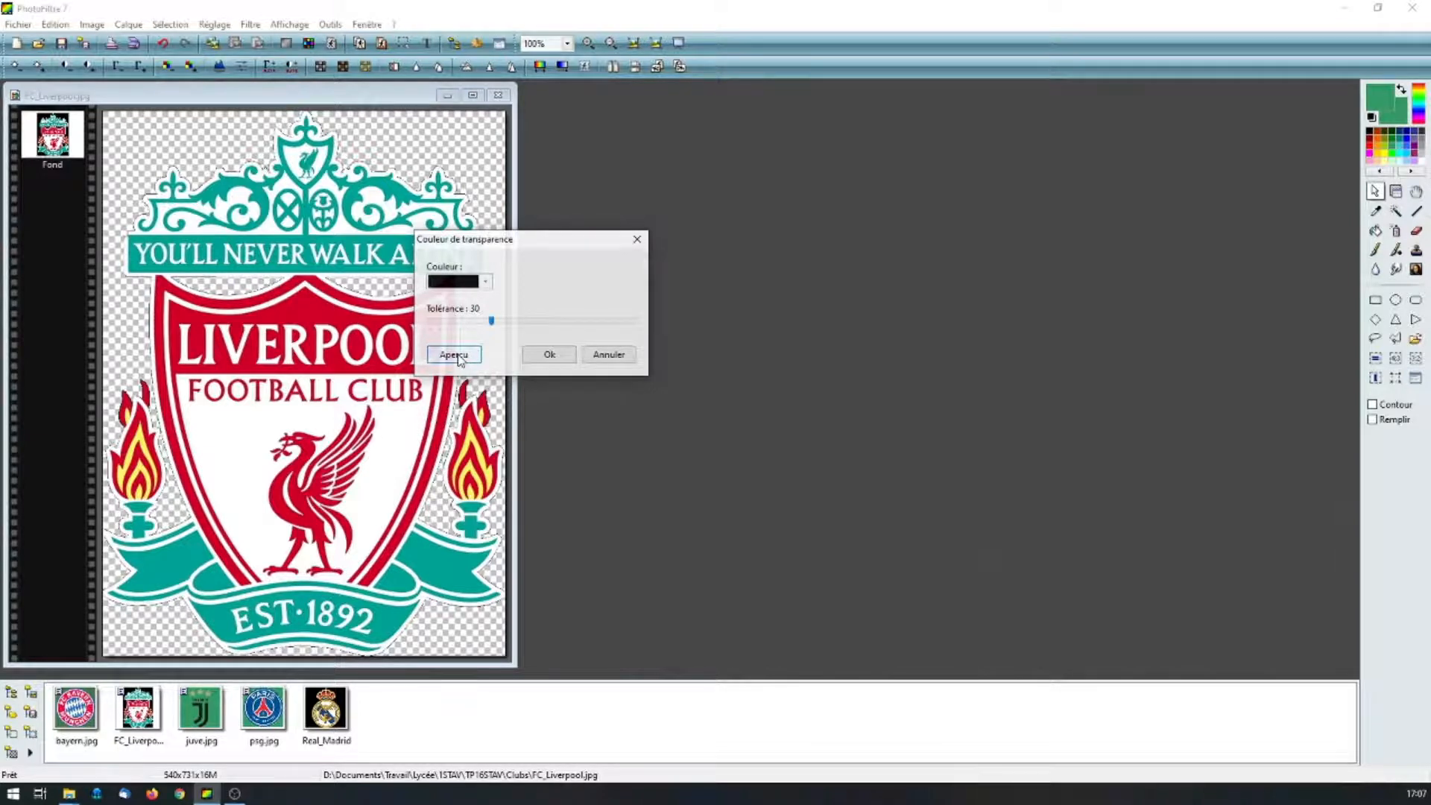
pyautogui.click(525, 355)
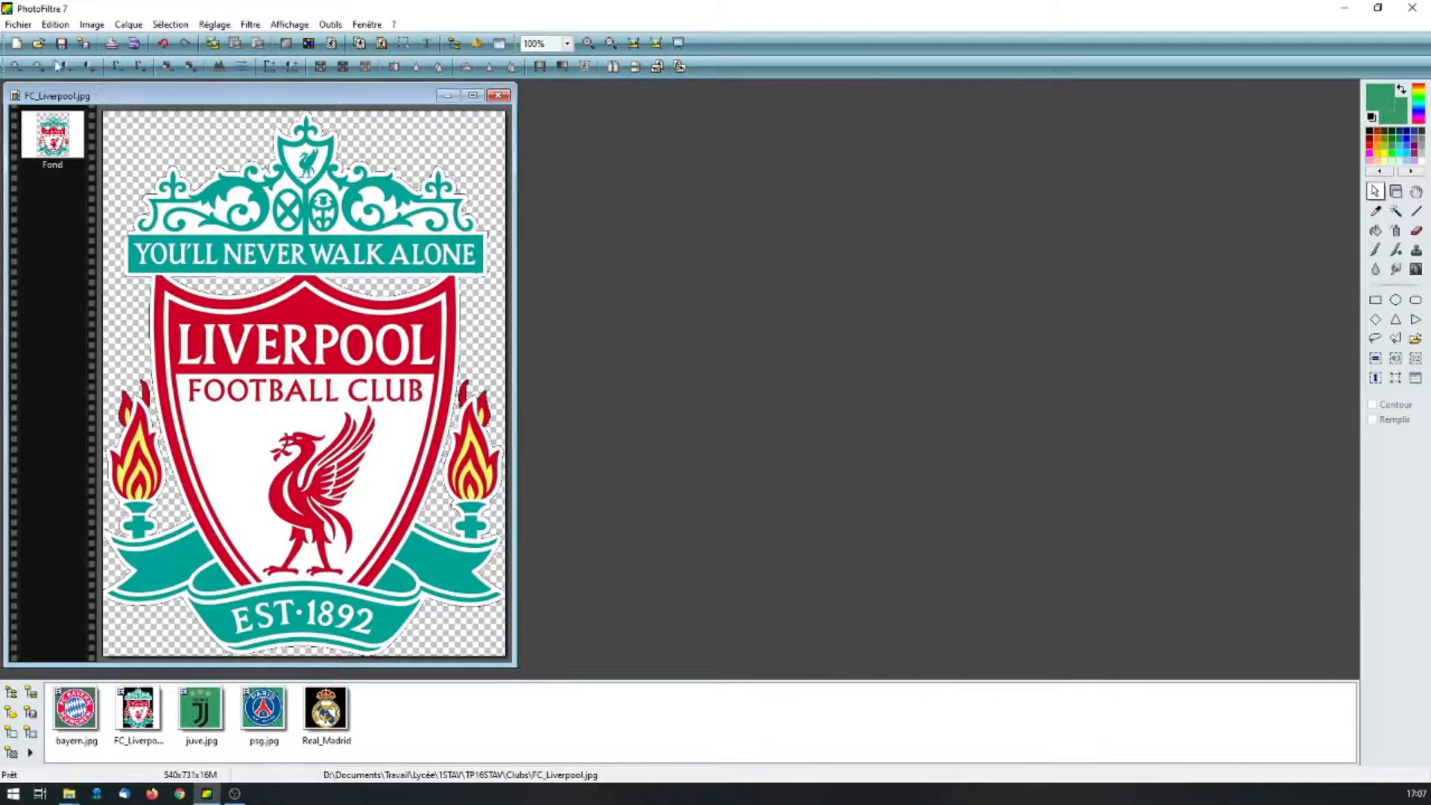
# Save the transparent logo as FC_Liverpool.png in the TP16STAV folder, non-interlaced with no filtering, and close the image.
pyautogui.click(18, 25)
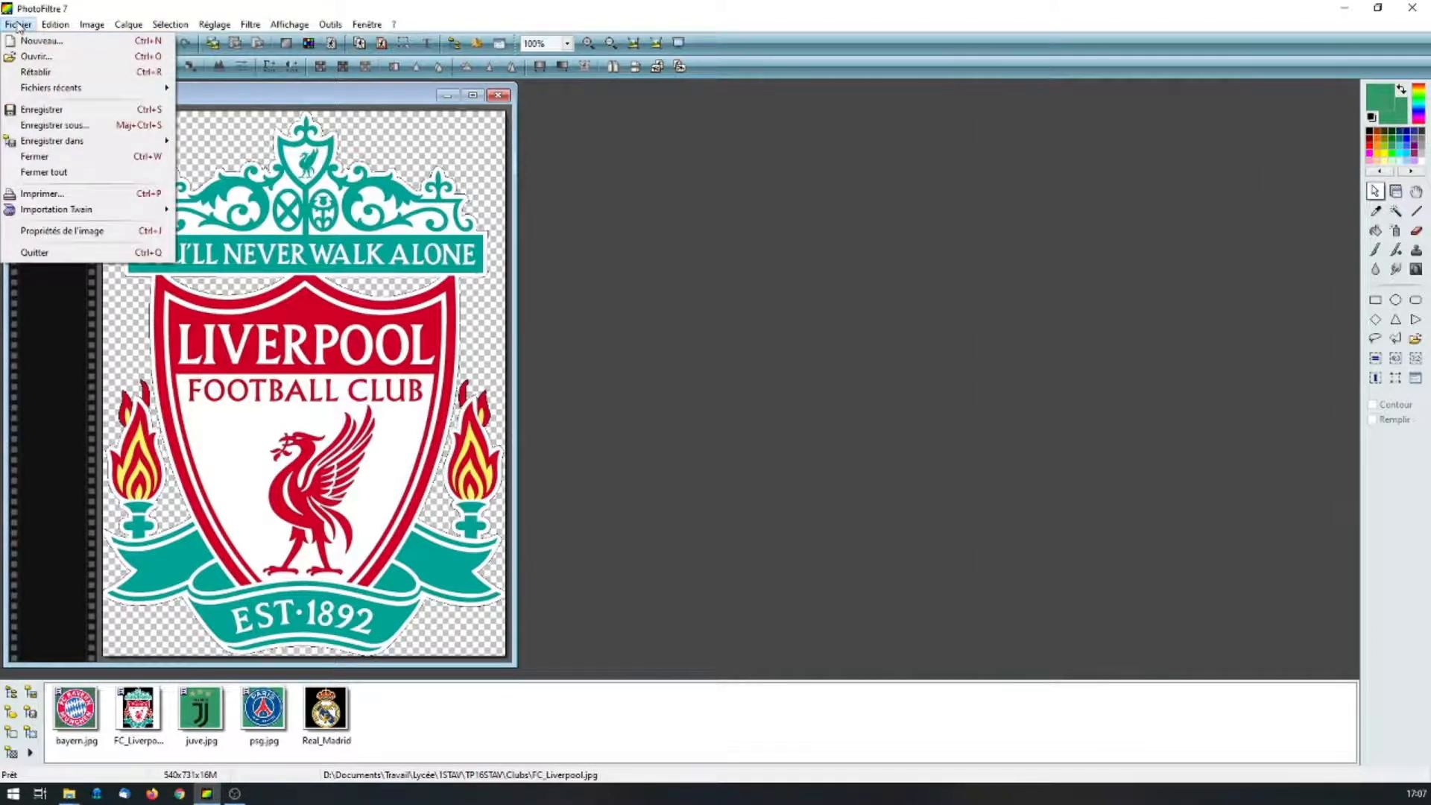
pyautogui.click(66, 123)
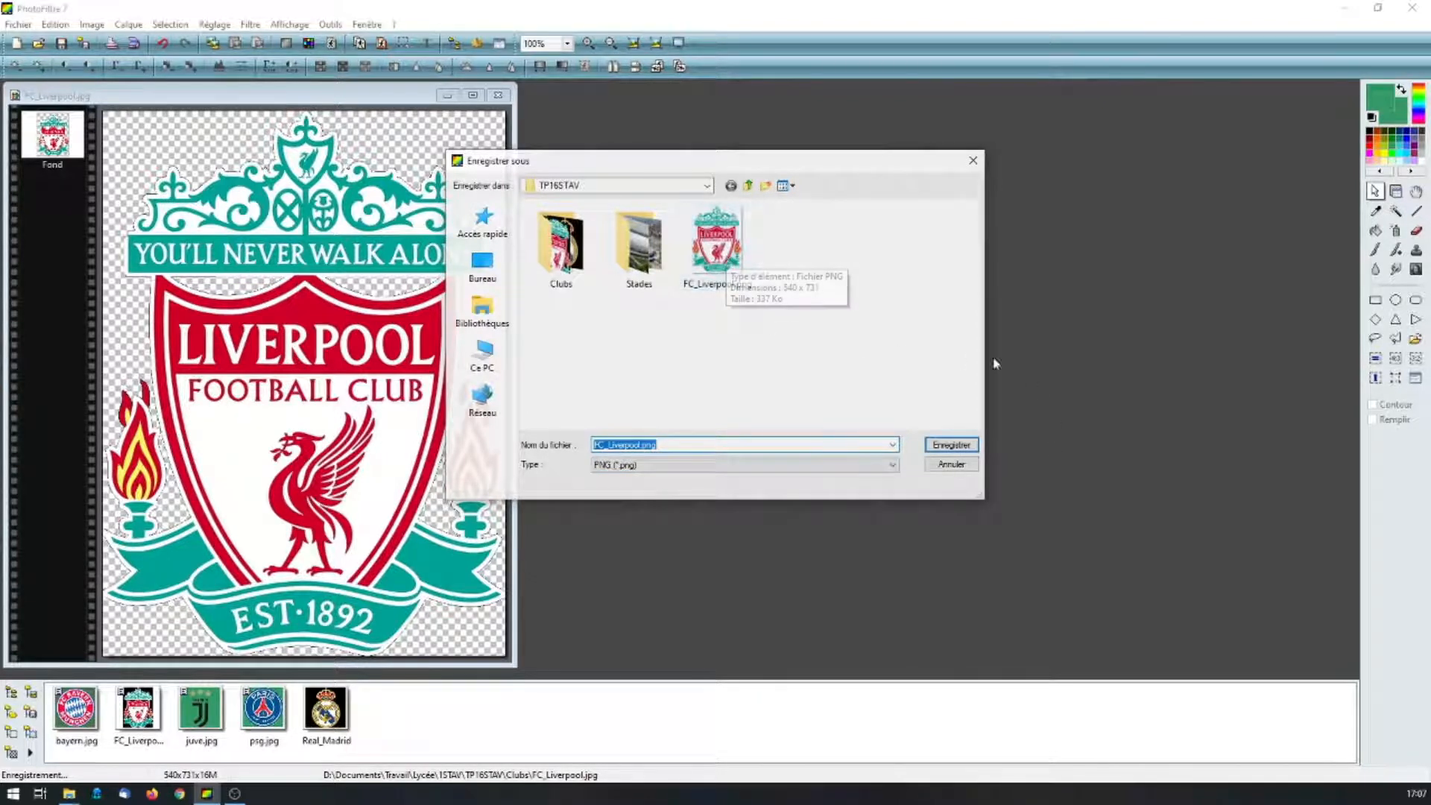
pyautogui.click(960, 451)
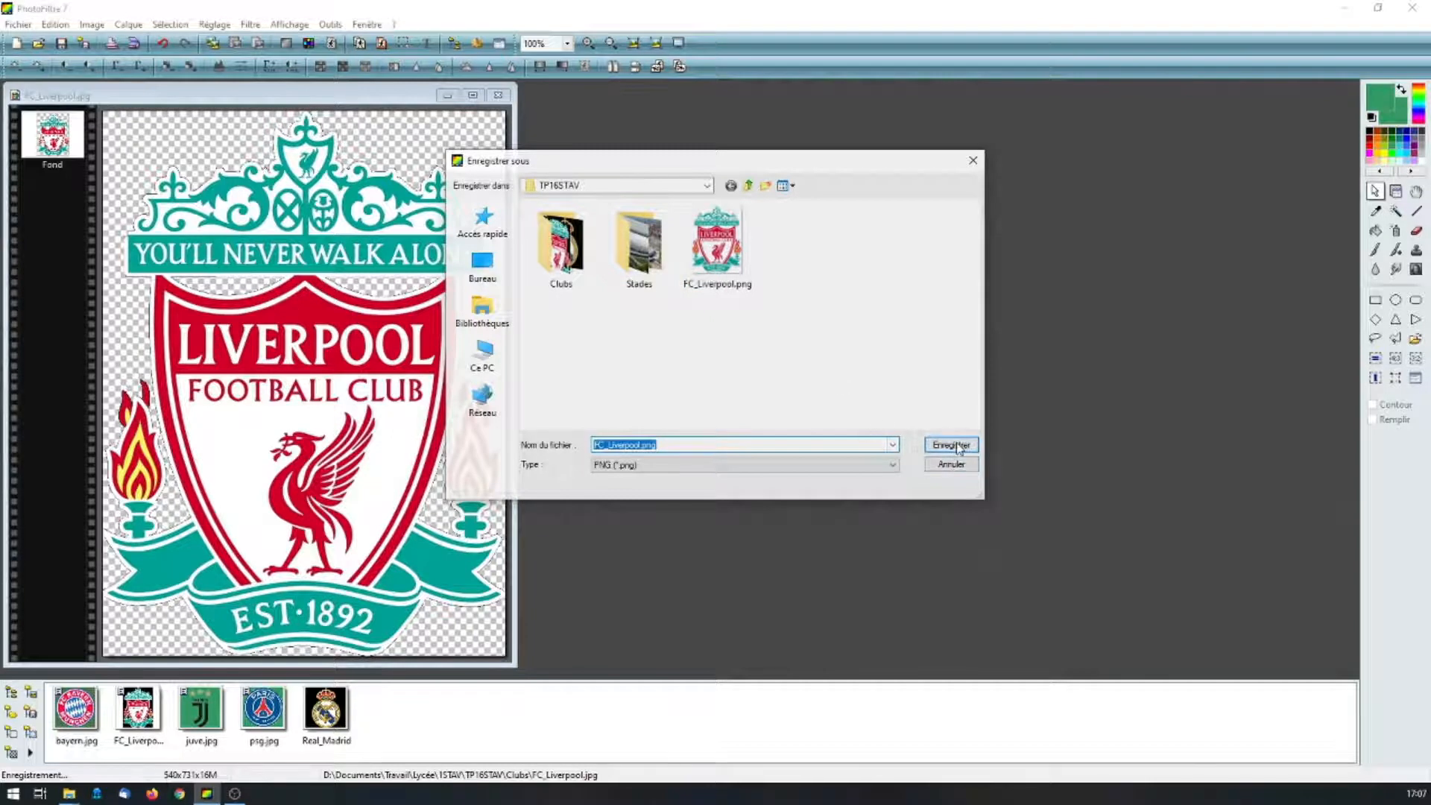
pyautogui.click(768, 409)
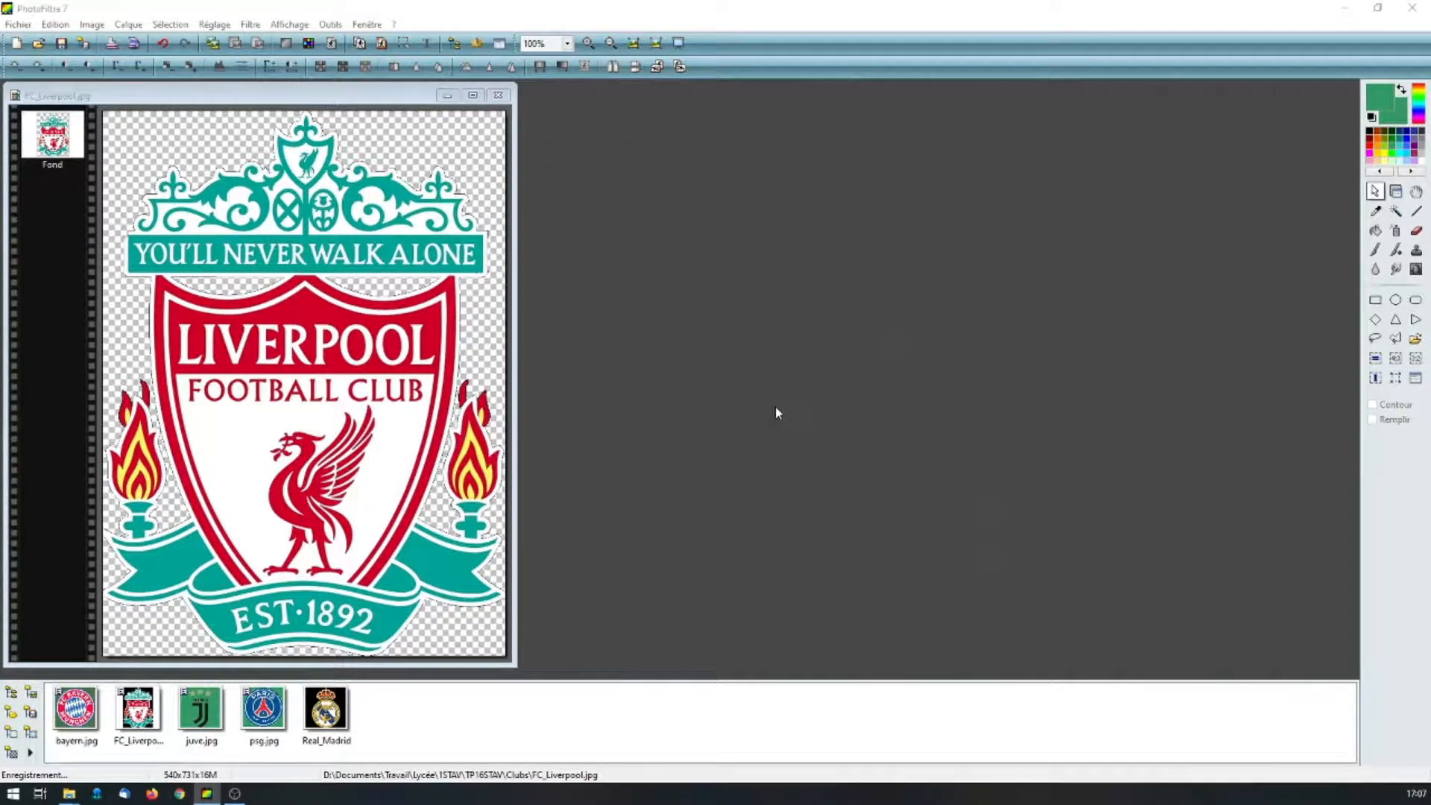
pyautogui.moveTo(87, 288); pyautogui.dragTo(393, 244)
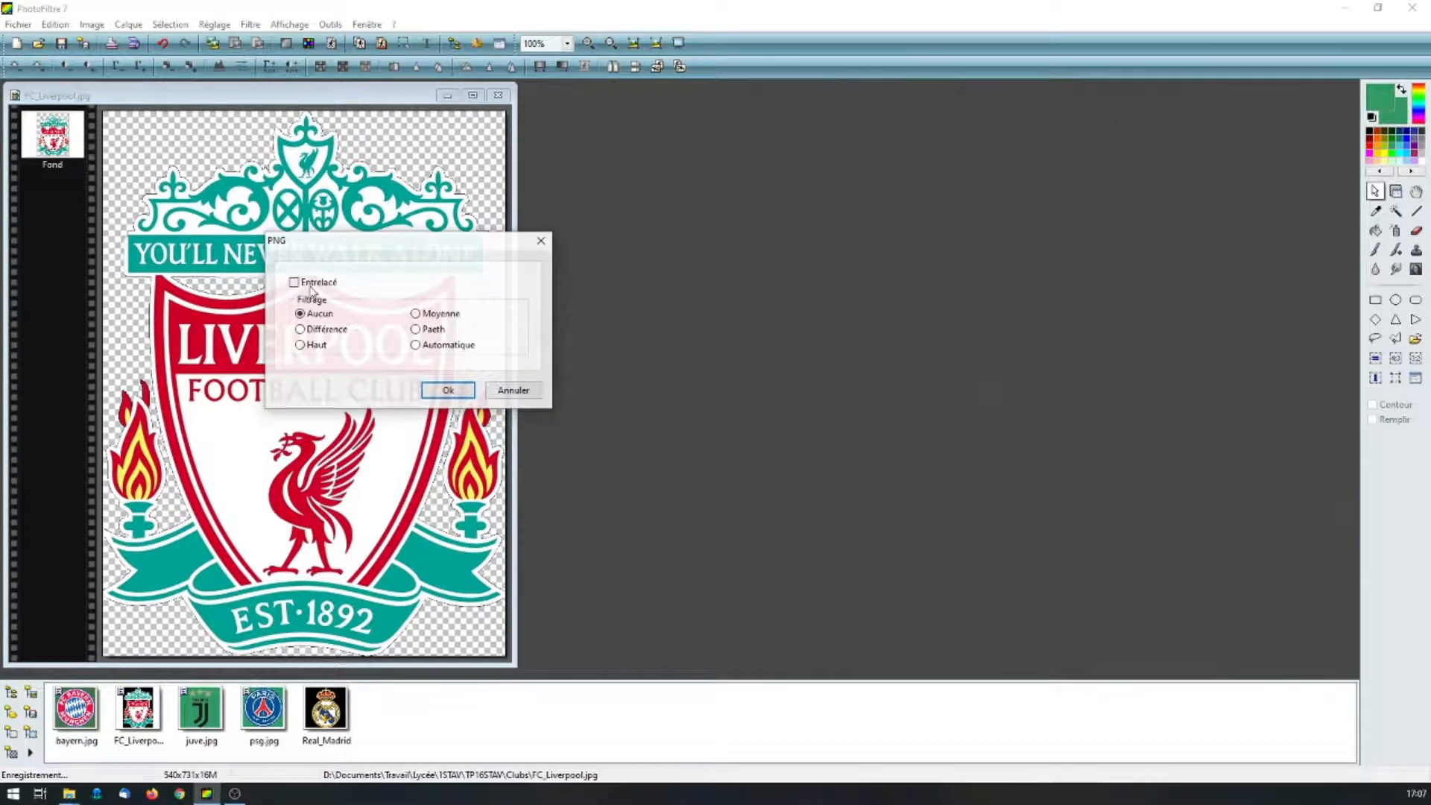
pyautogui.click(447, 389)
pyautogui.click(498, 95)
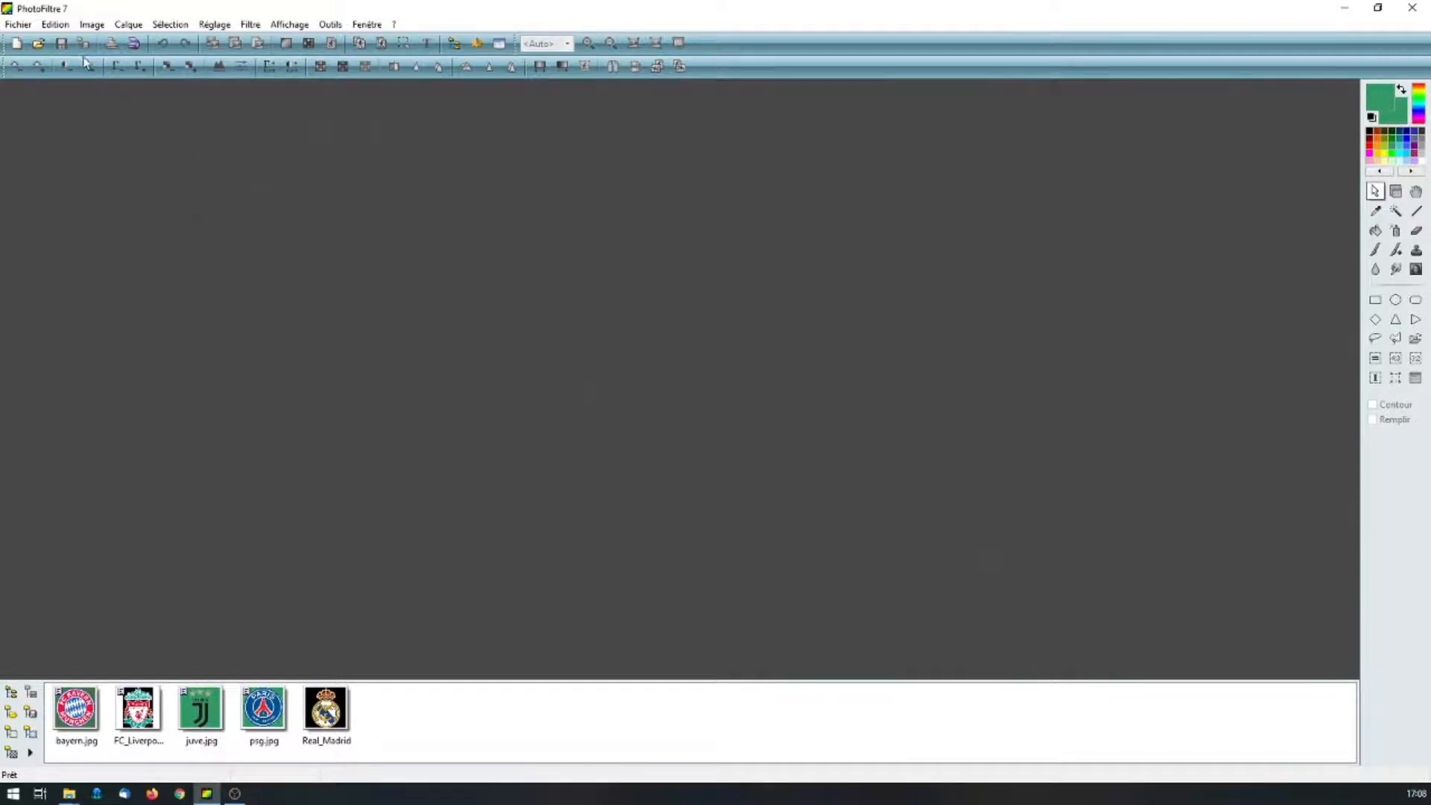
# Open the stadium photo liverpool.jpg from the Stades folder.
pyautogui.click(19, 25)
pyautogui.click(44, 55)
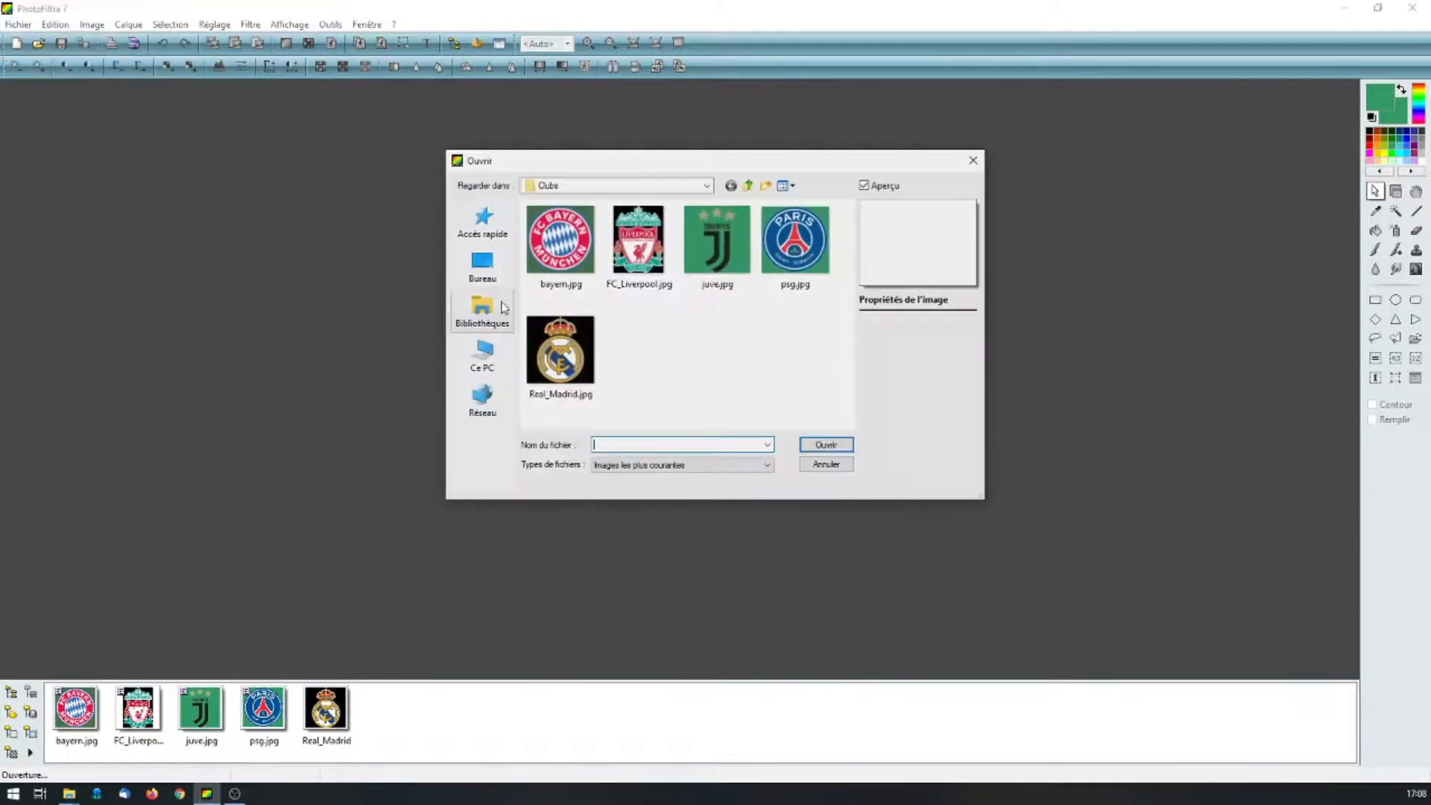
pyautogui.click(749, 186)
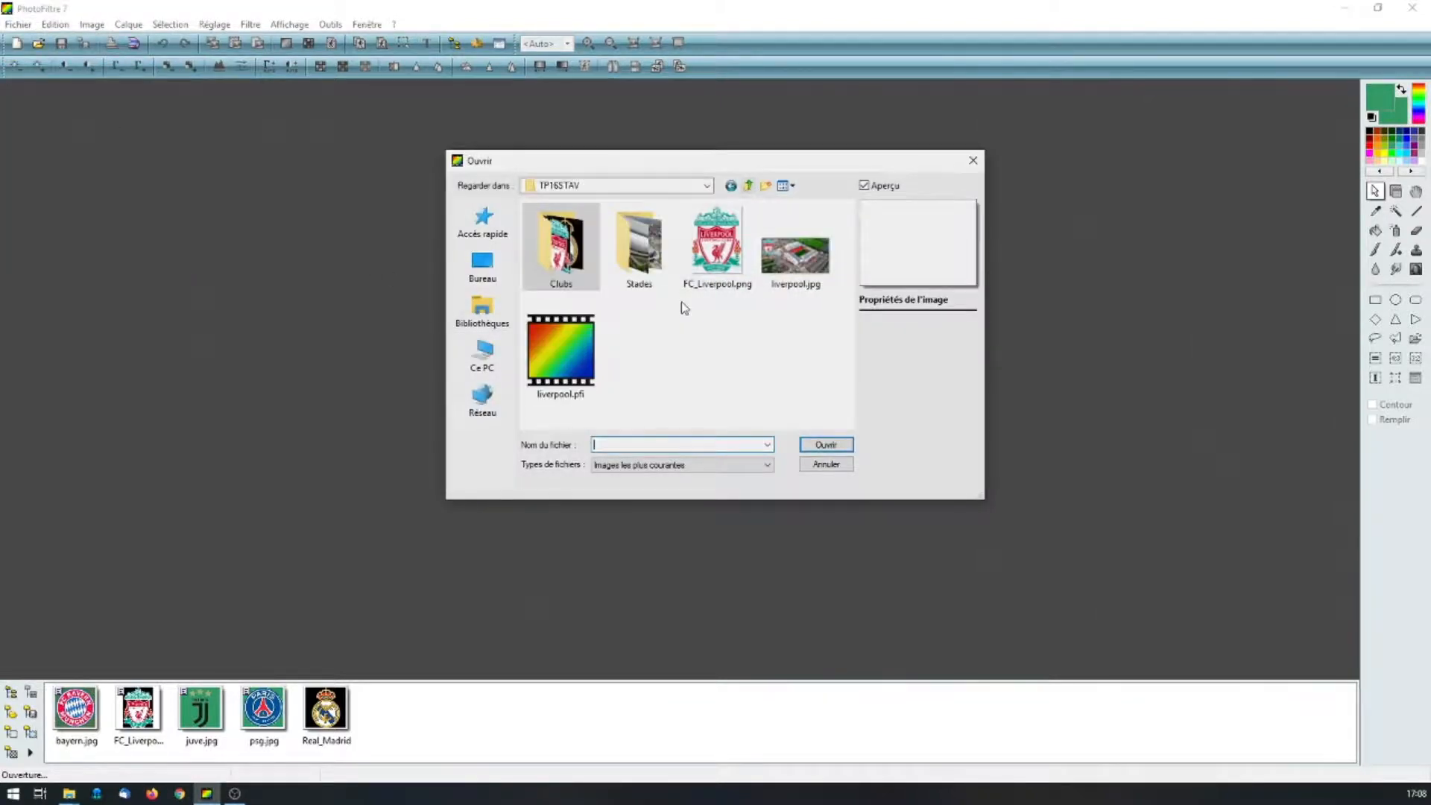
pyautogui.click(615, 261)
pyautogui.doubleClick(640, 261)
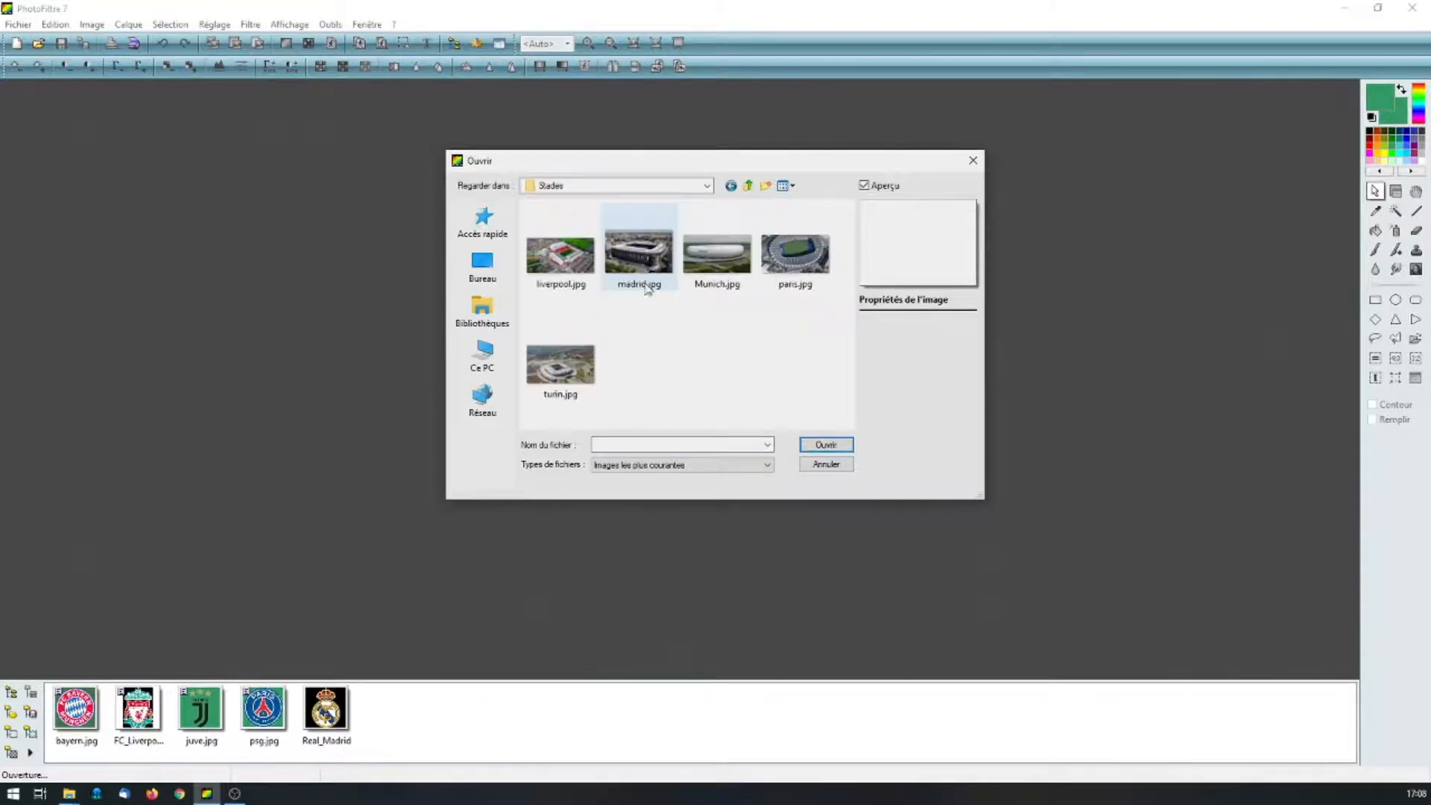
pyautogui.doubleClick(563, 261)
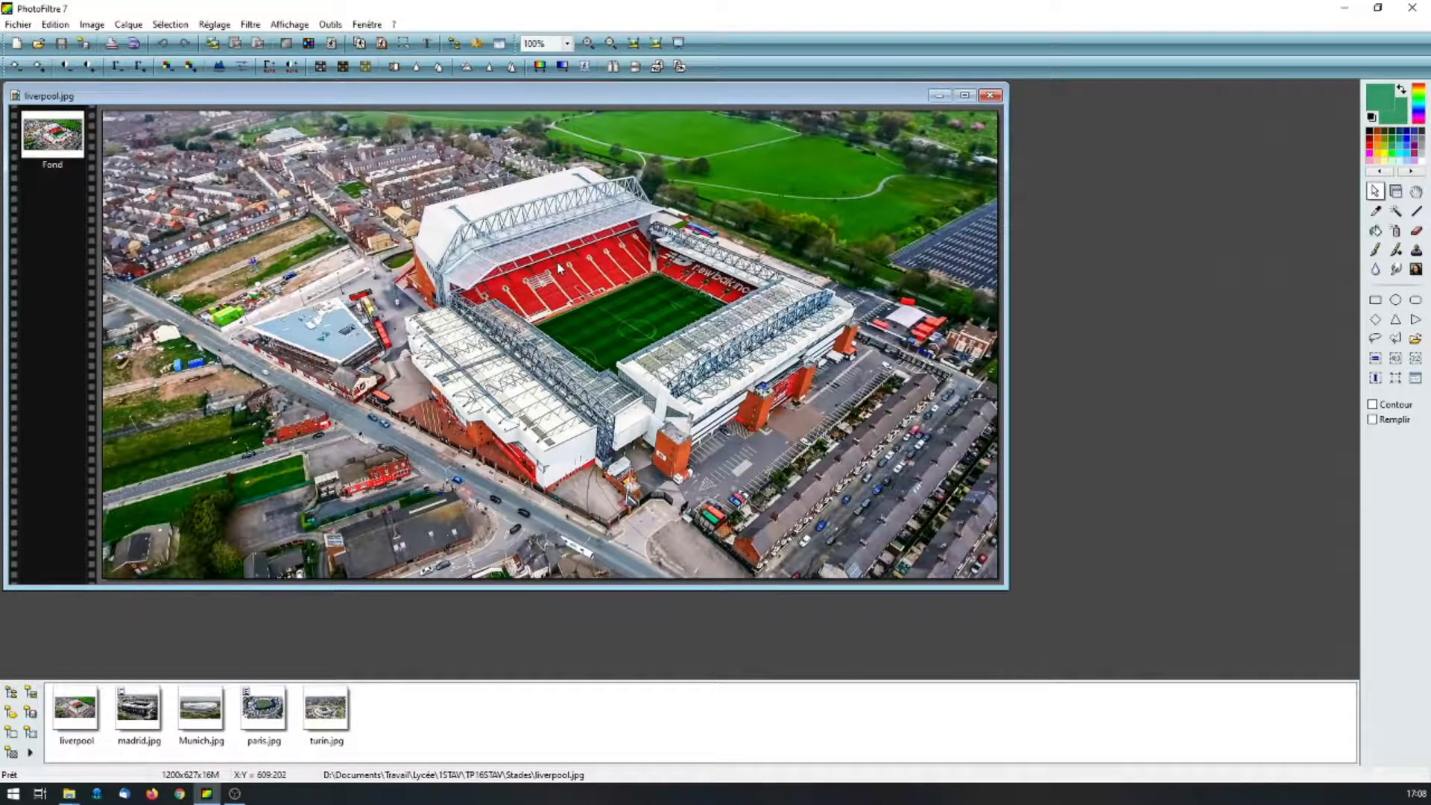
# Add FC_Liverpool.png from the TP16STAV folder as a new layer over the stadium photo.
pyautogui.click(129, 26)
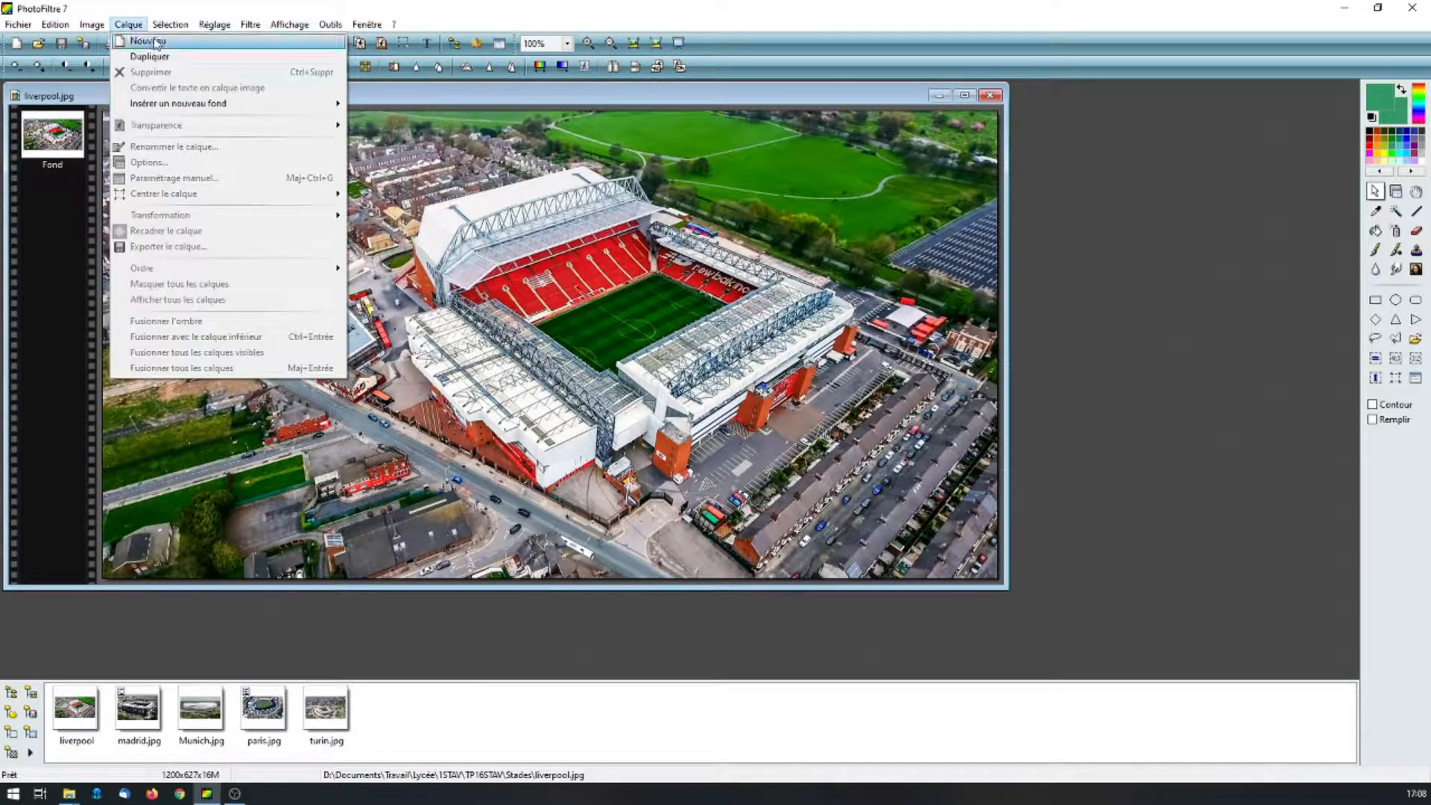
pyautogui.moveTo(149, 41)
pyautogui.click(415, 88)
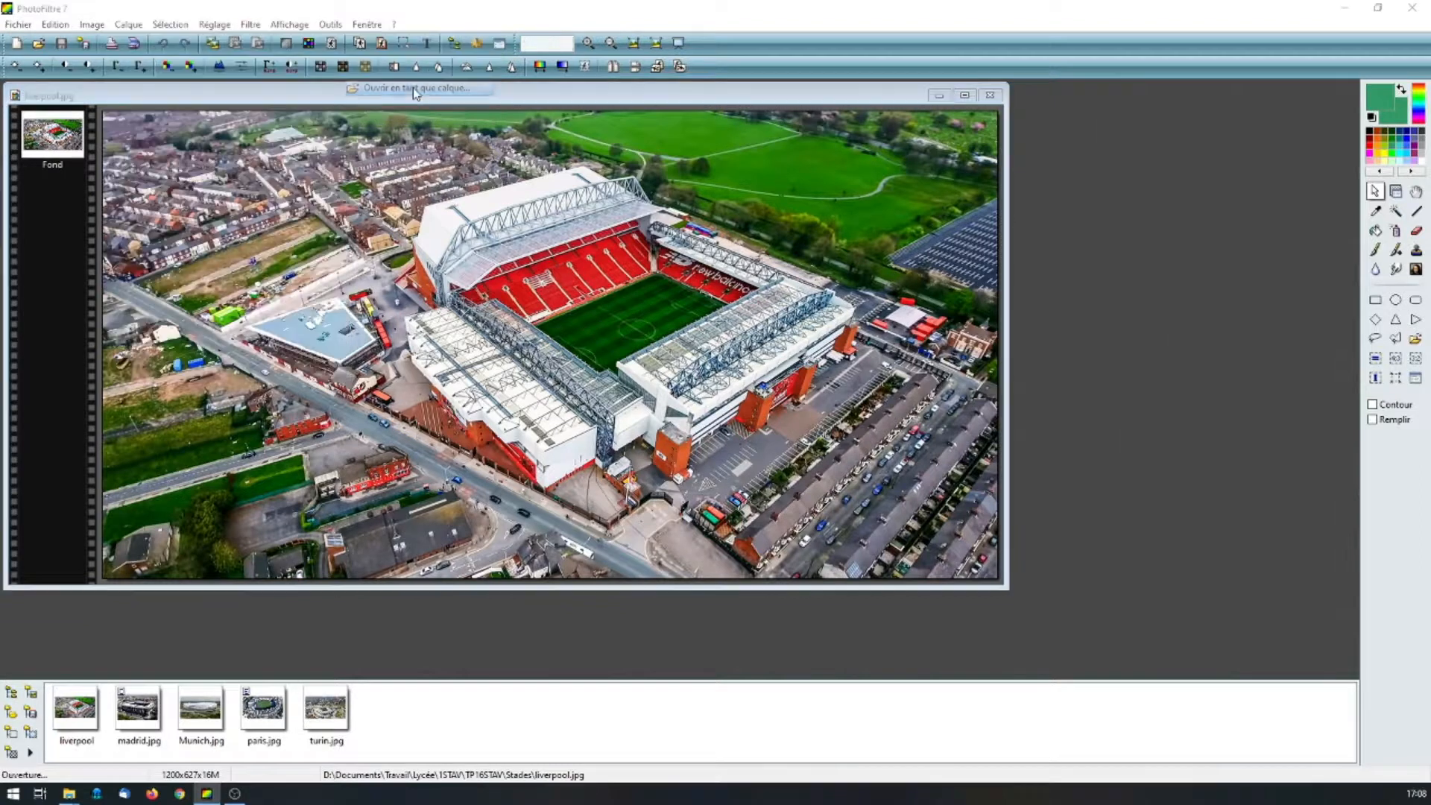
pyautogui.click(750, 187)
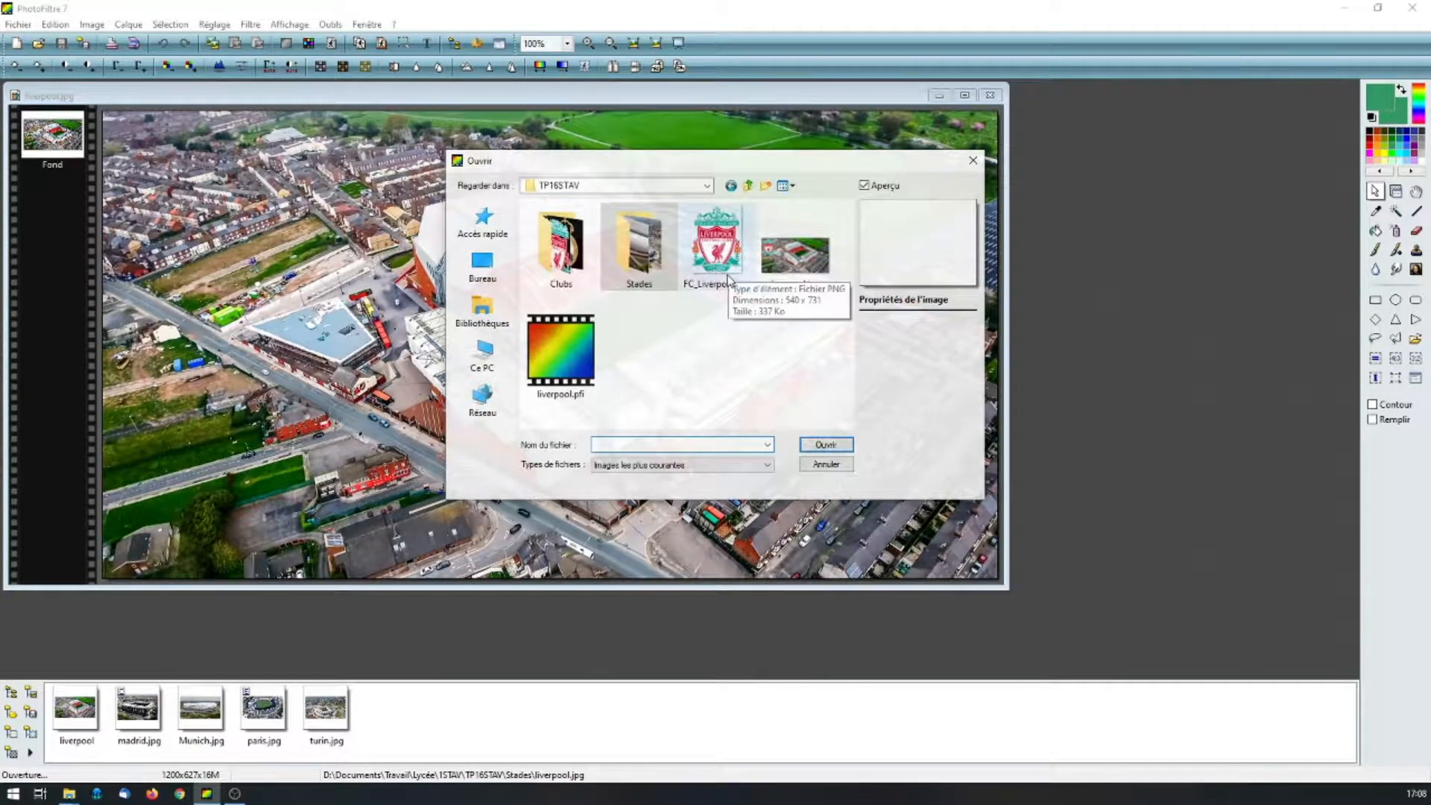
pyautogui.doubleClick(721, 257)
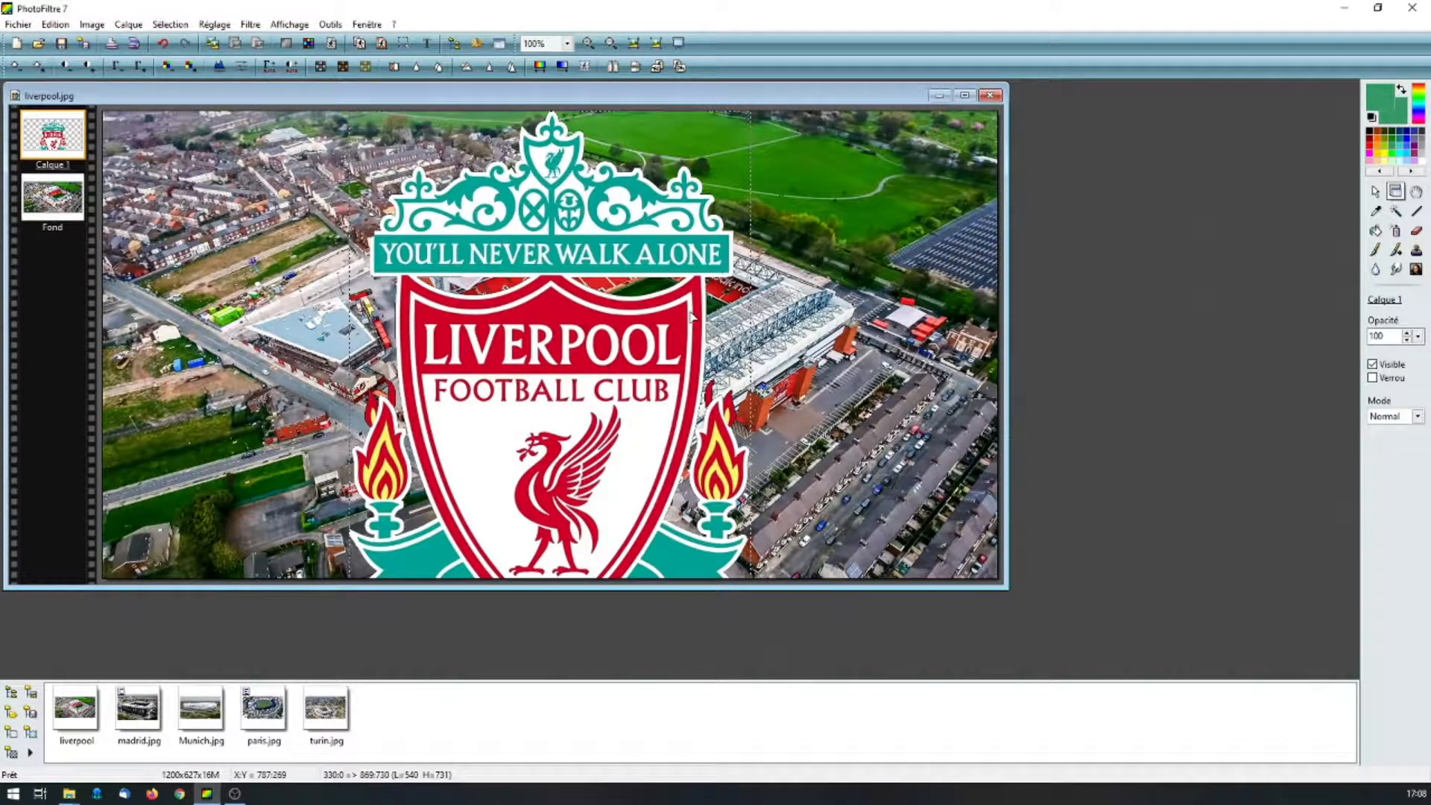
# Shrink the logo layer to about 189 × 256 pixels and place it in the upper-left corner of the stadium photo.
pyautogui.rightClick(541, 320)
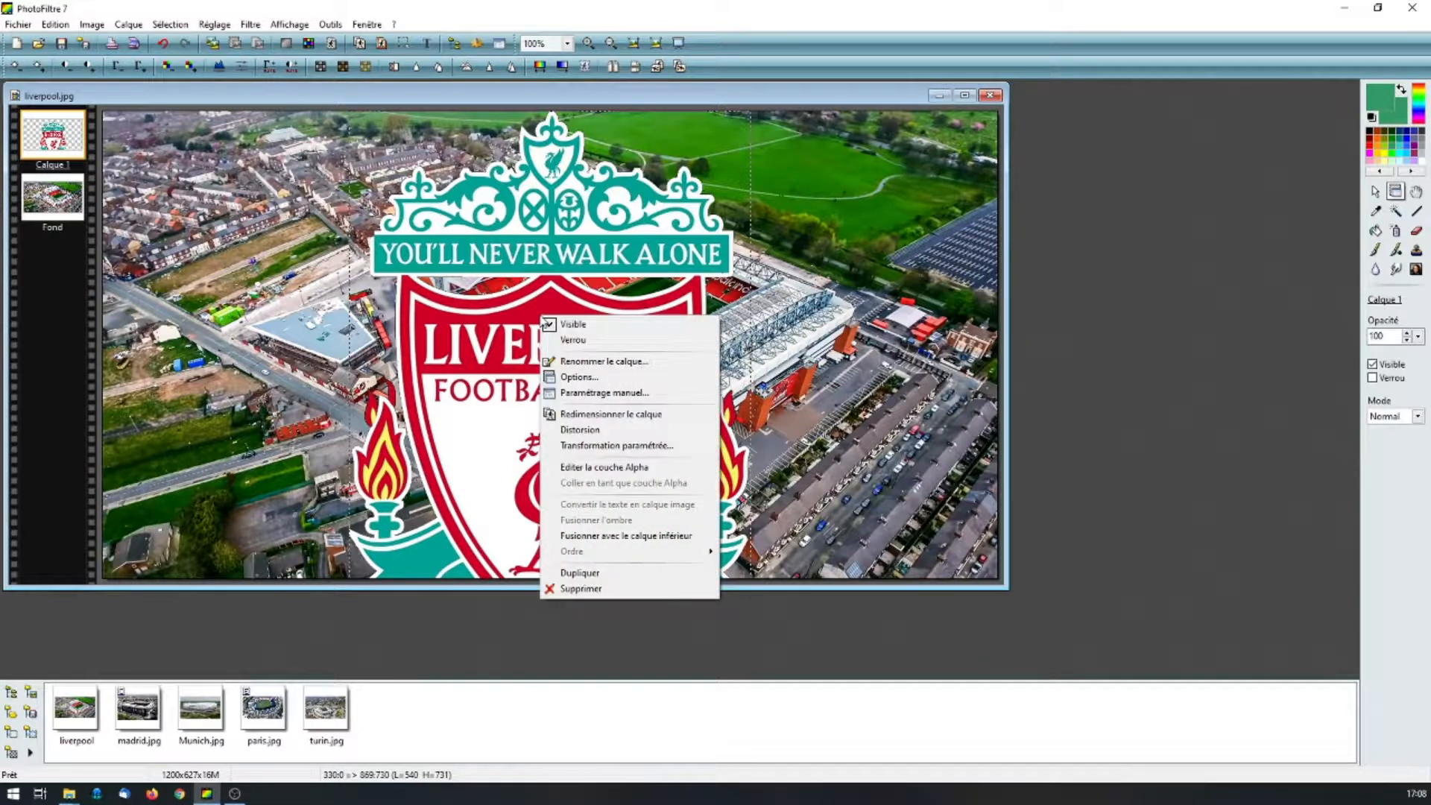
pyautogui.click(589, 416)
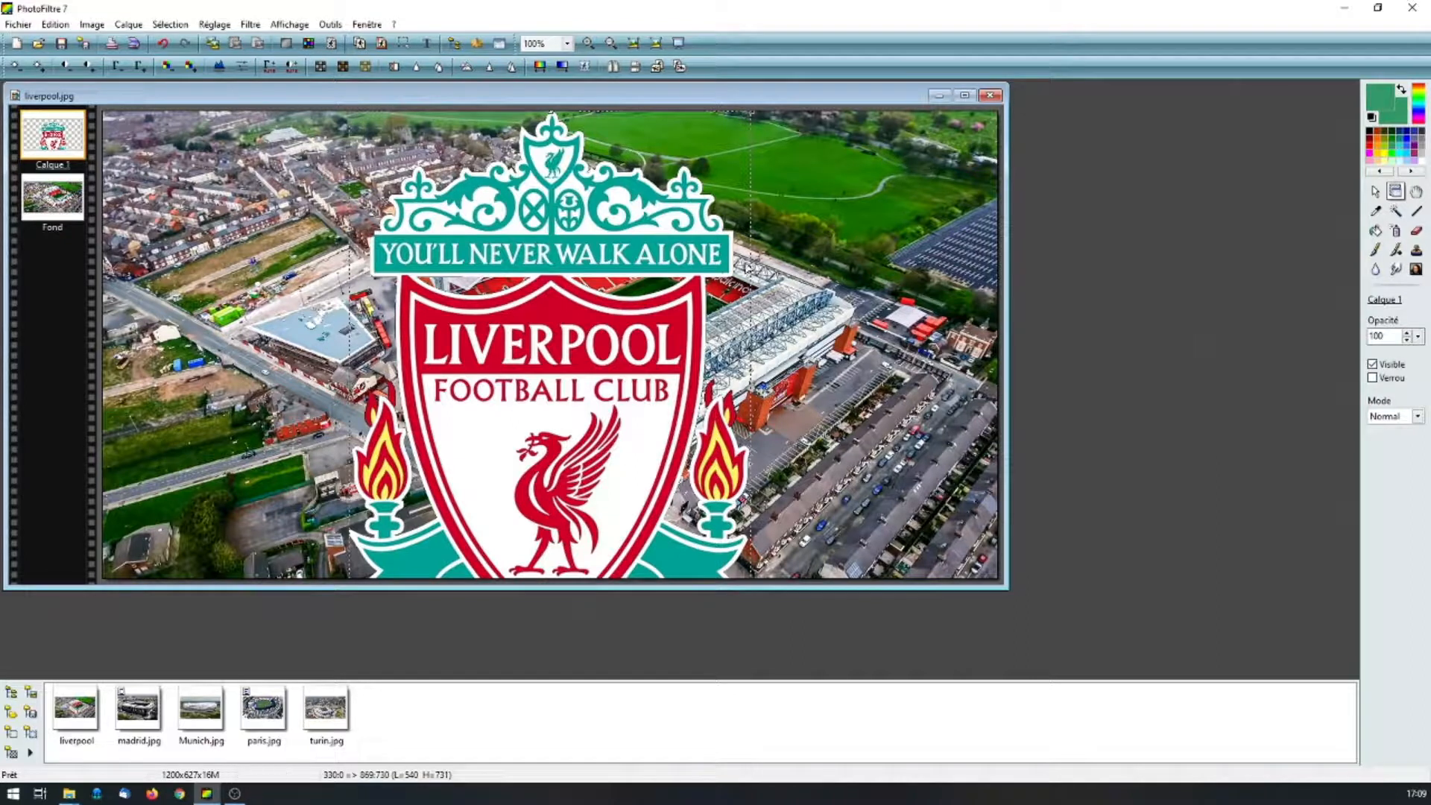
pyautogui.moveTo(754, 117); pyautogui.dragTo(530, 409)
pyautogui.moveTo(472, 489); pyautogui.dragTo(217, 211)
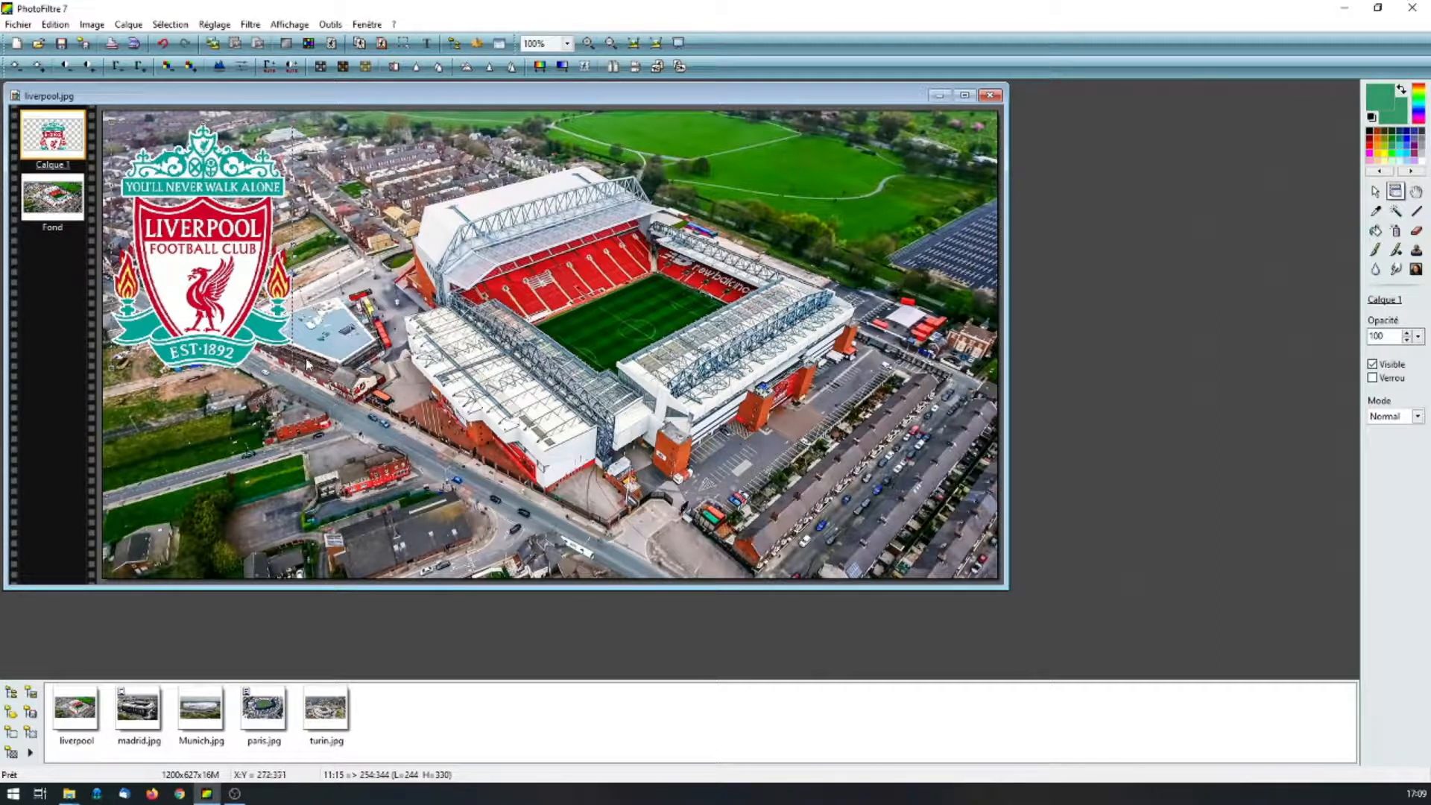
pyautogui.moveTo(295, 373); pyautogui.dragTo(263, 323)
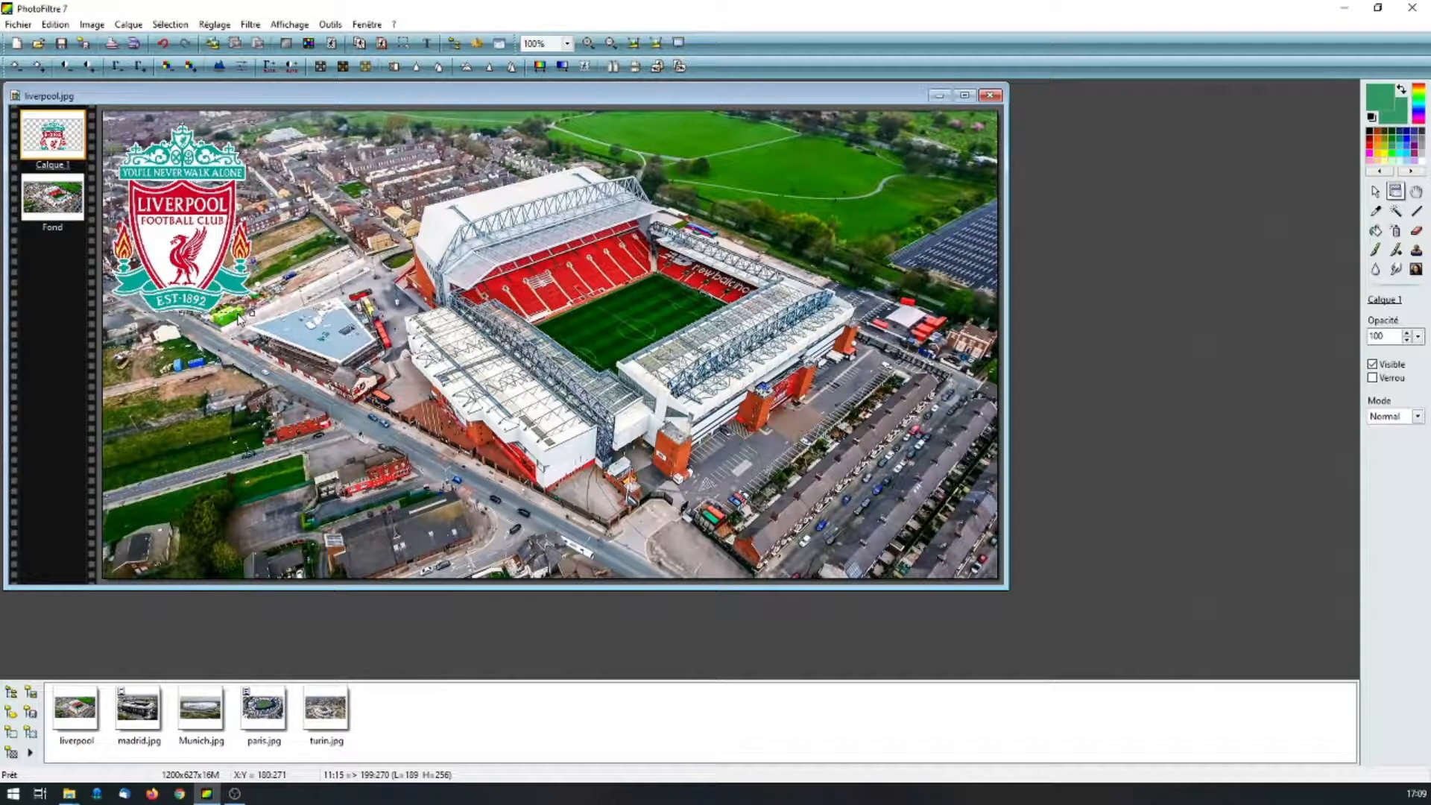
pyautogui.doubleClick(222, 211)
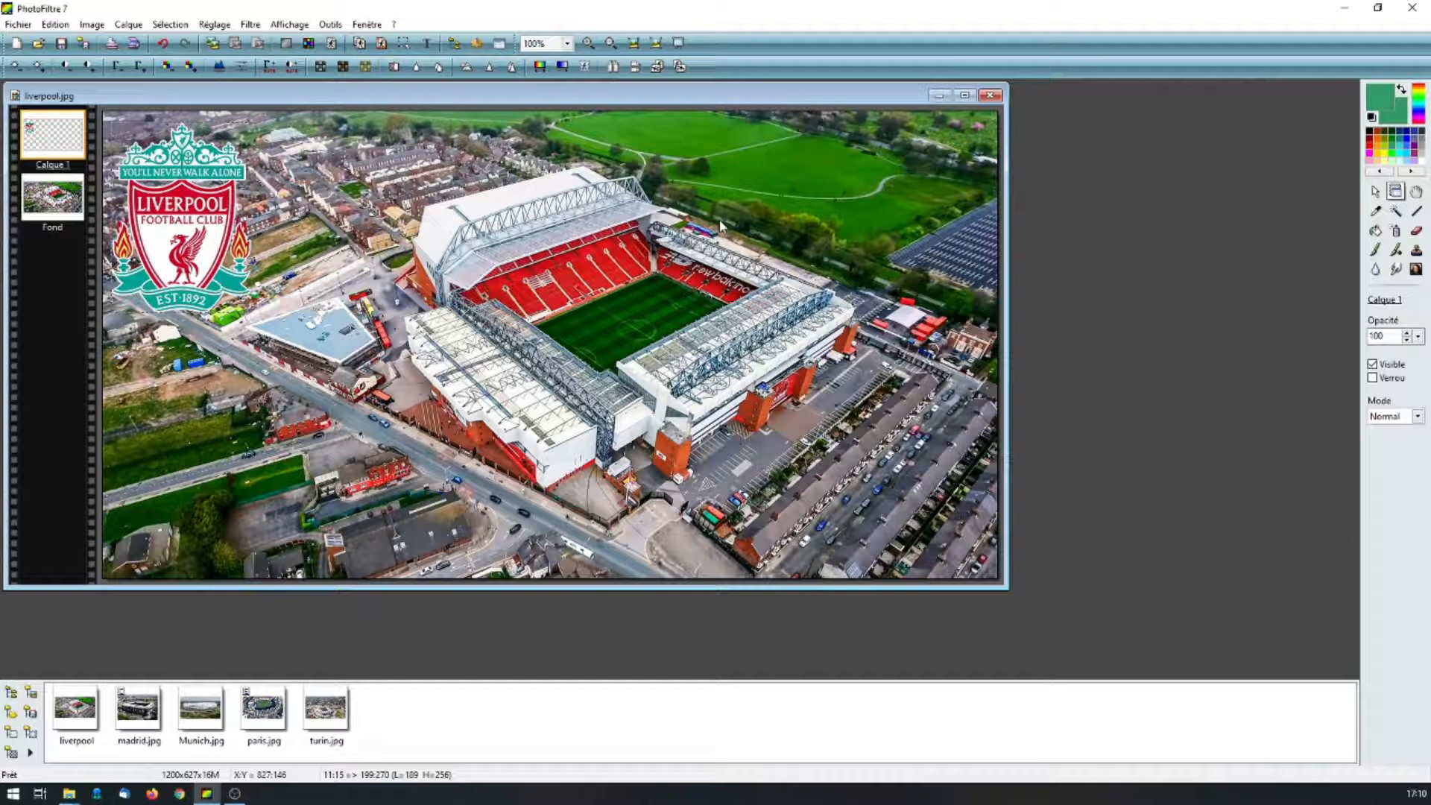
pyautogui.click(20, 30)
pyautogui.click(75, 124)
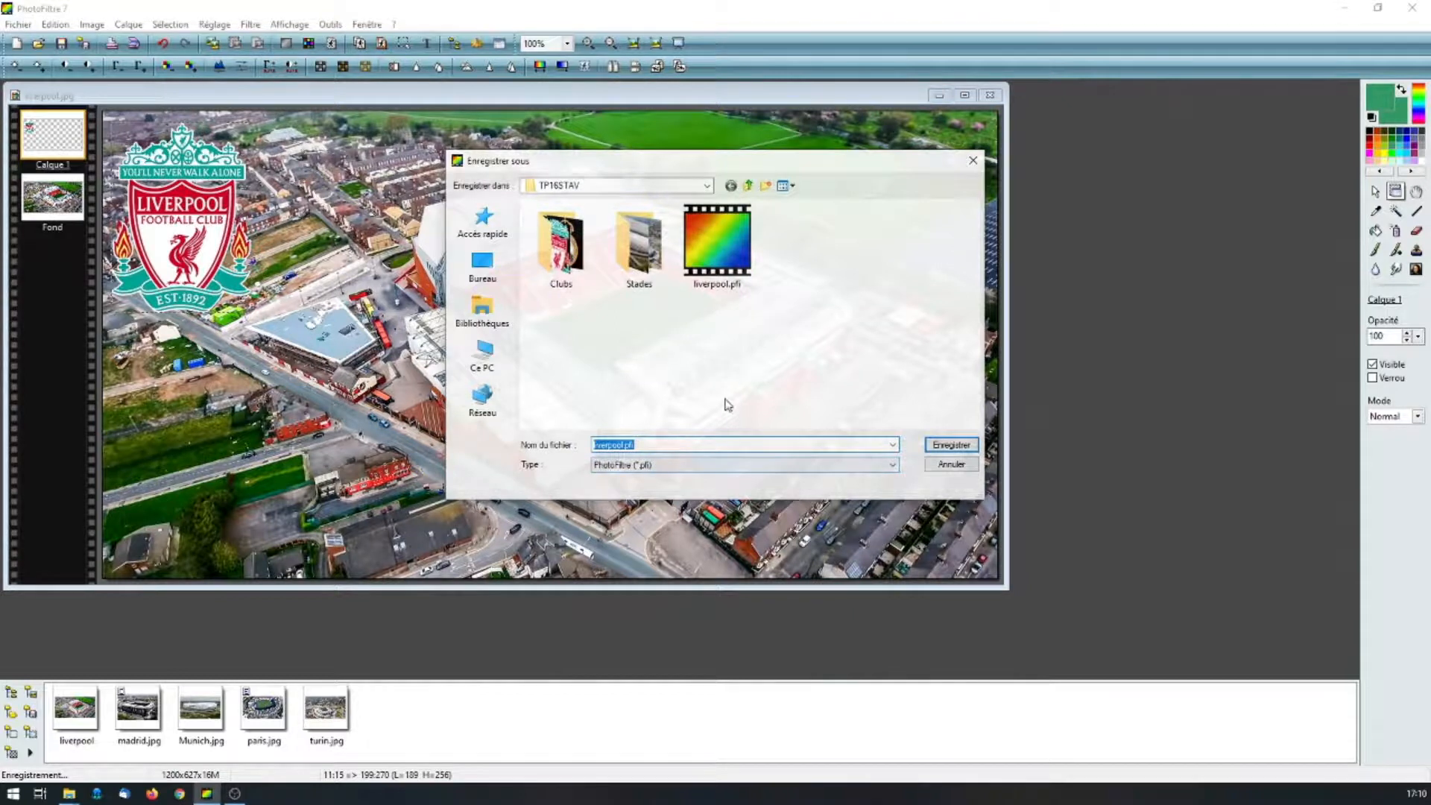
pyautogui.click(964, 474)
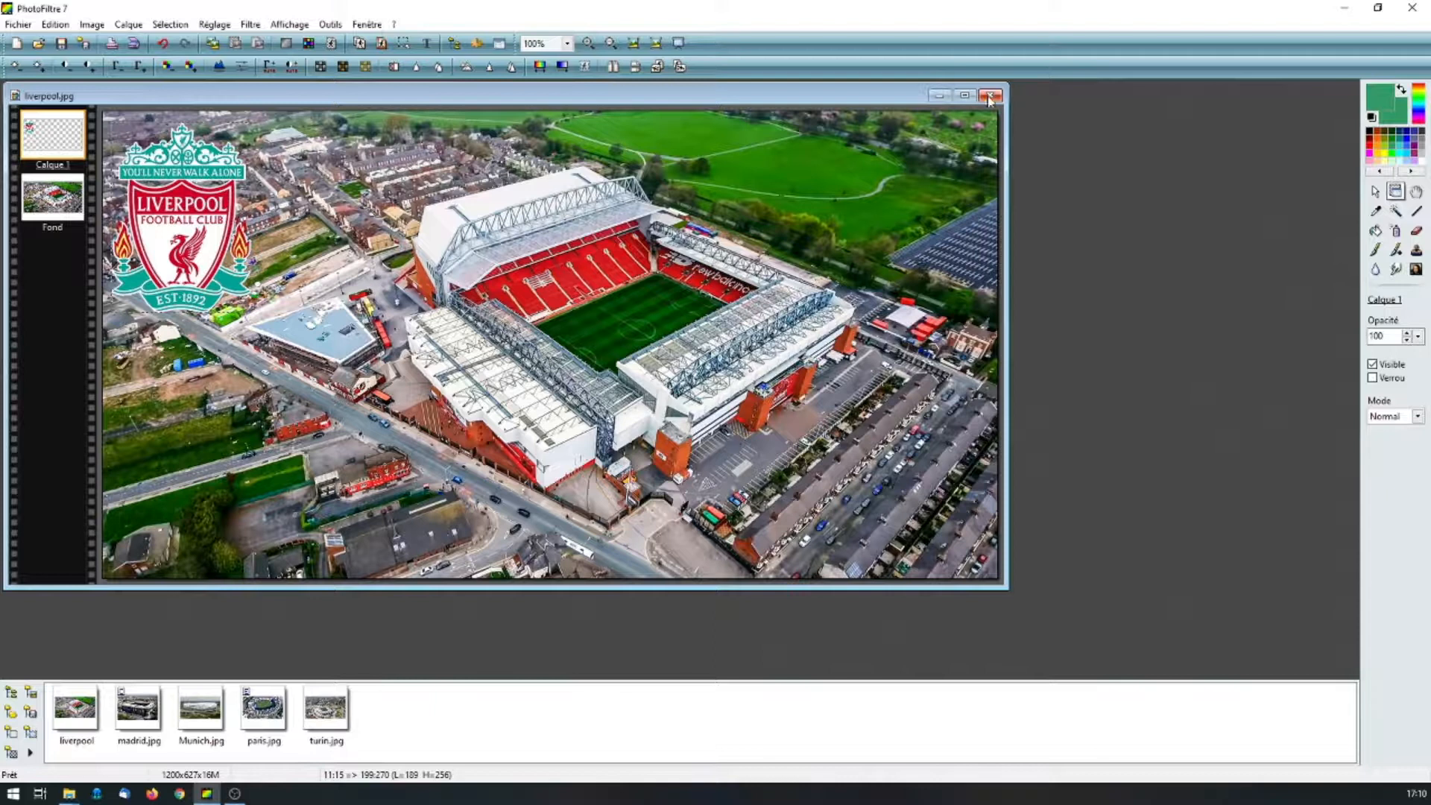
# Close the stadium composite without saving and open the layered liverpool.pfi from the TP16STAV folder.
pyautogui.click(989, 97)
pyautogui.click(761, 440)
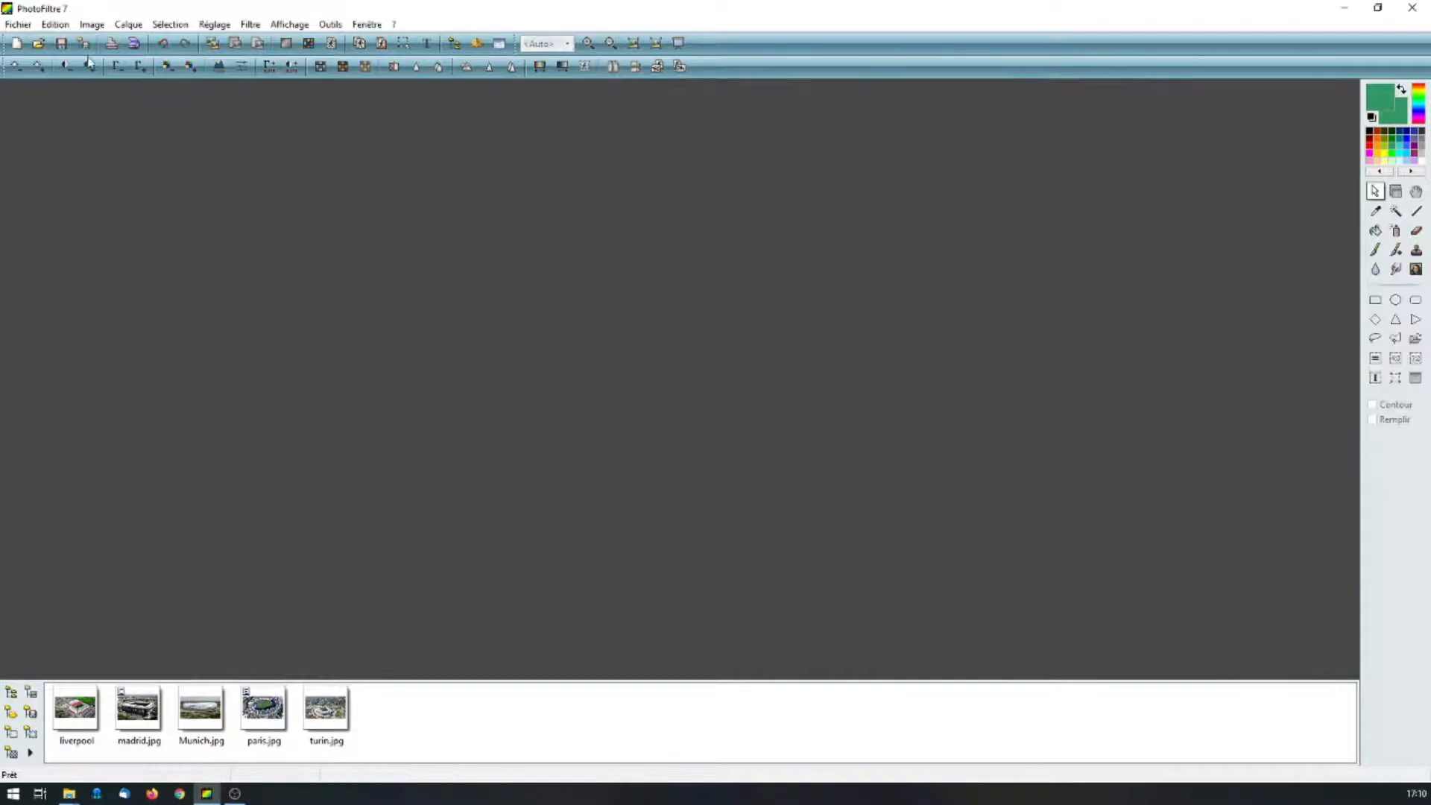
pyautogui.click(18, 24)
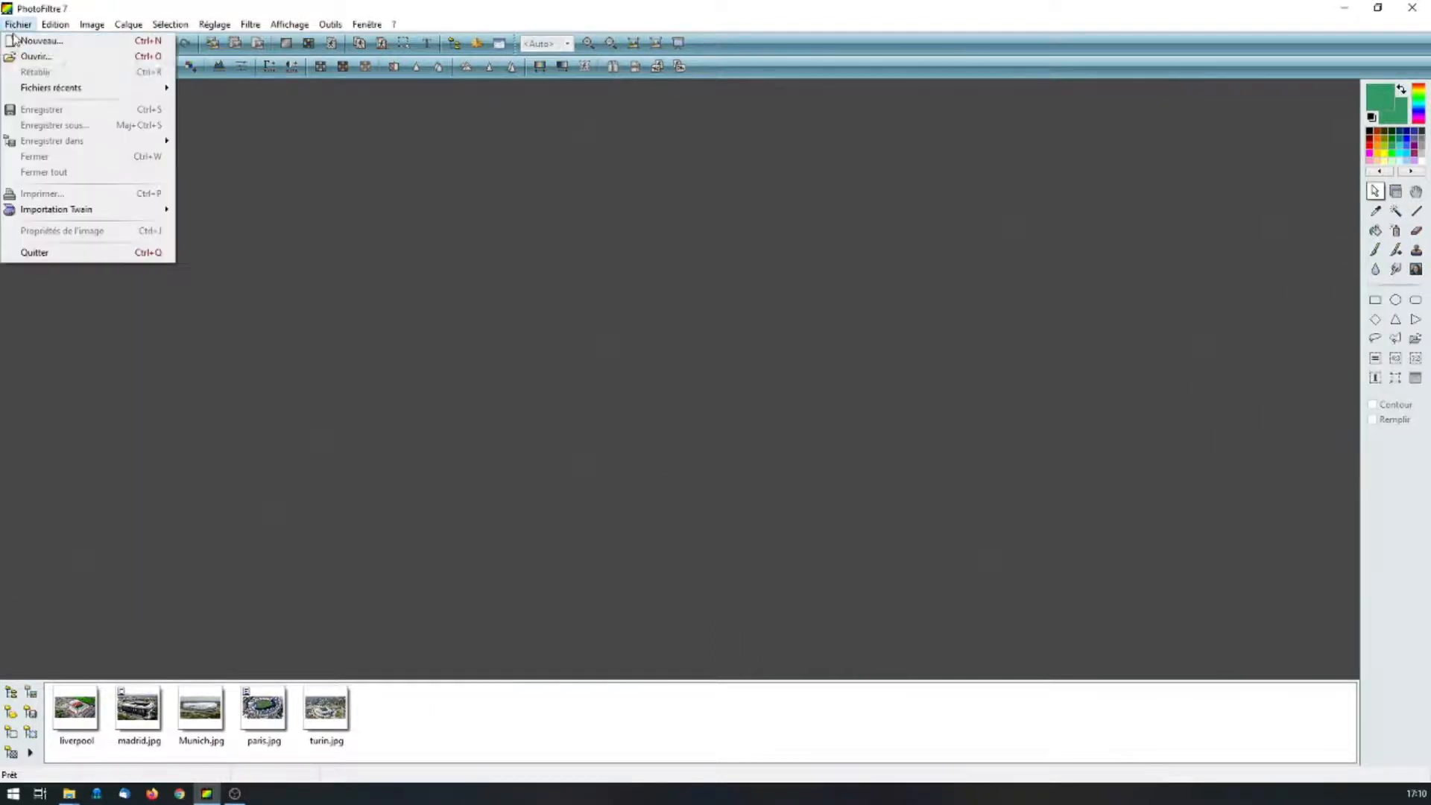
pyautogui.click(65, 58)
pyautogui.click(747, 187)
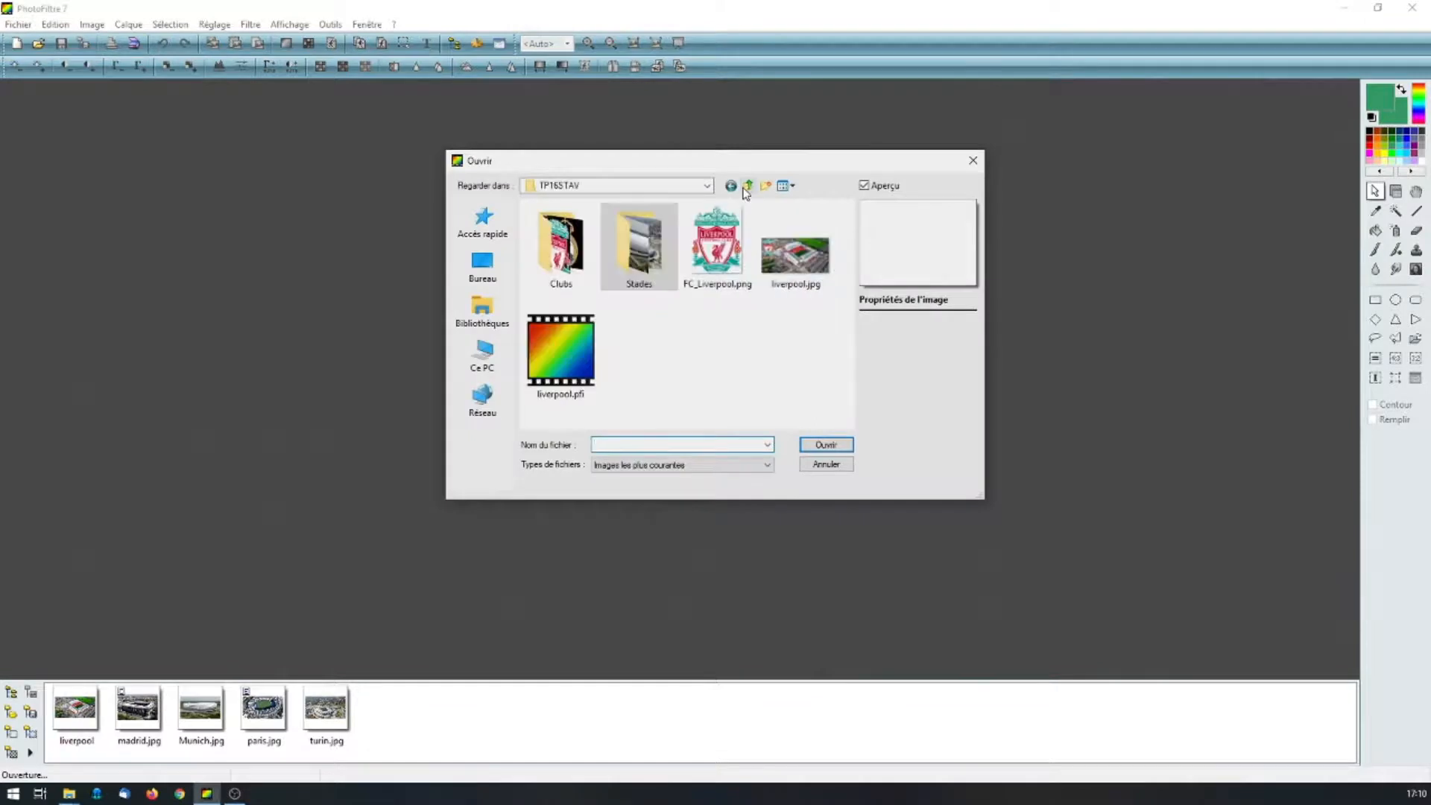
pyautogui.doubleClick(567, 355)
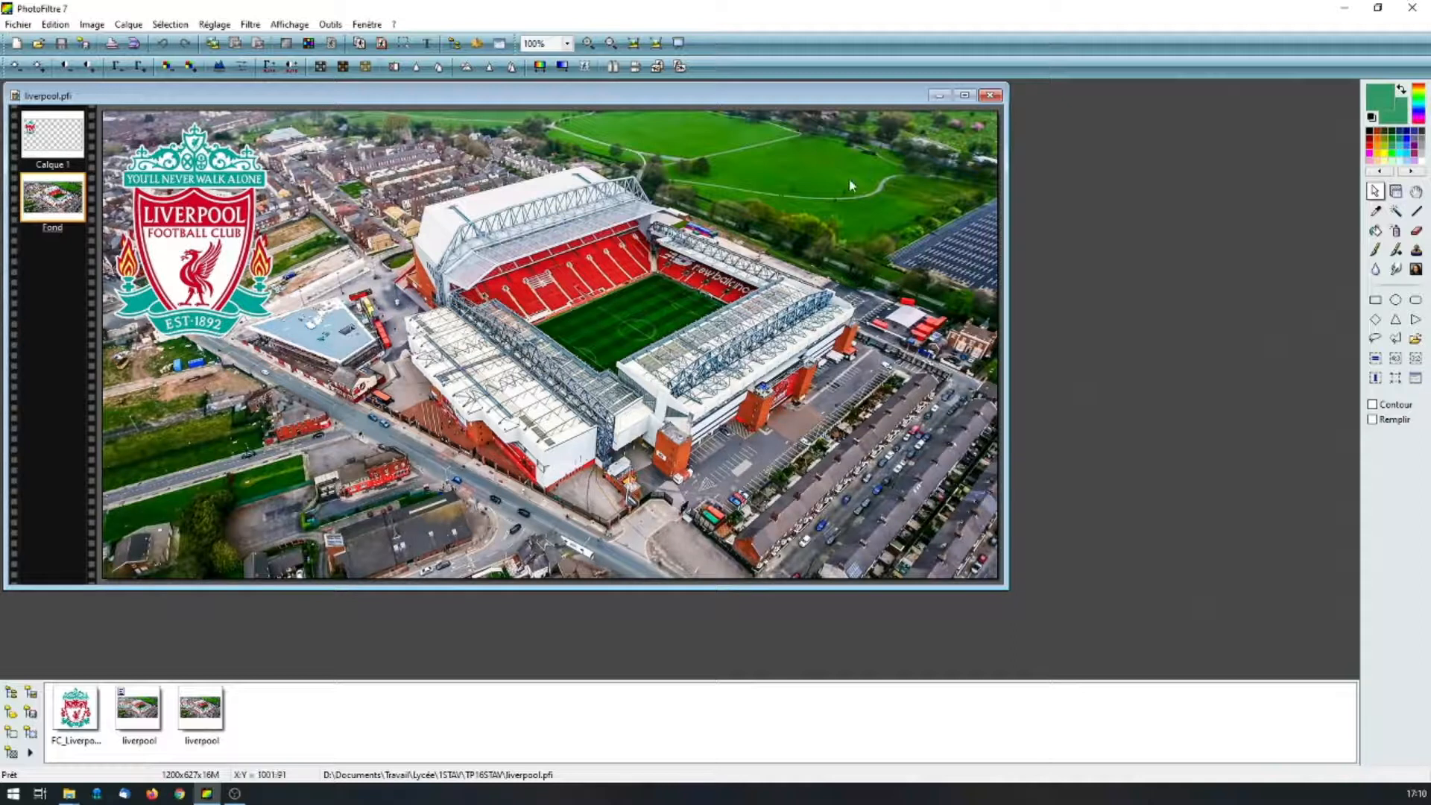
pyautogui.click(16, 25)
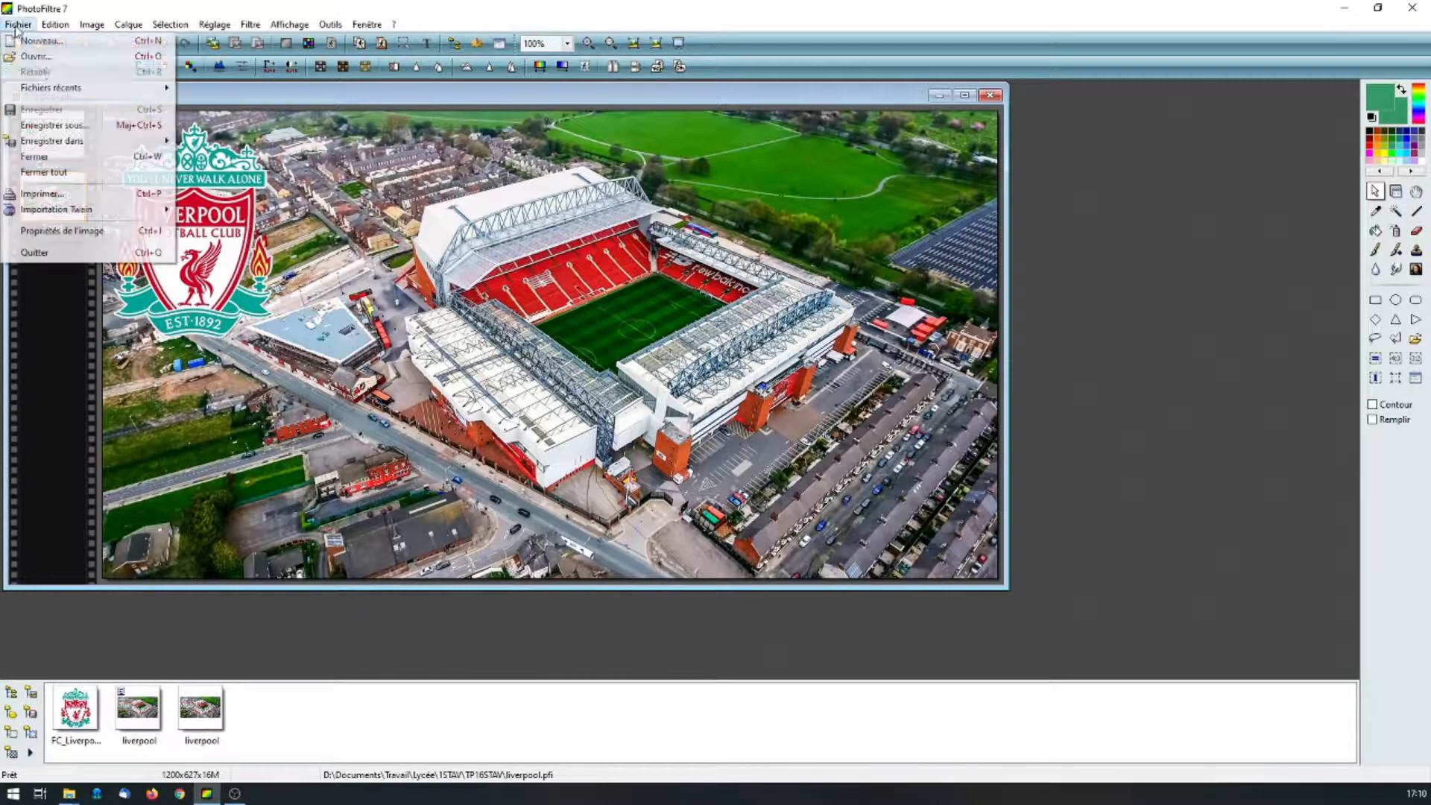
pyautogui.click(97, 128)
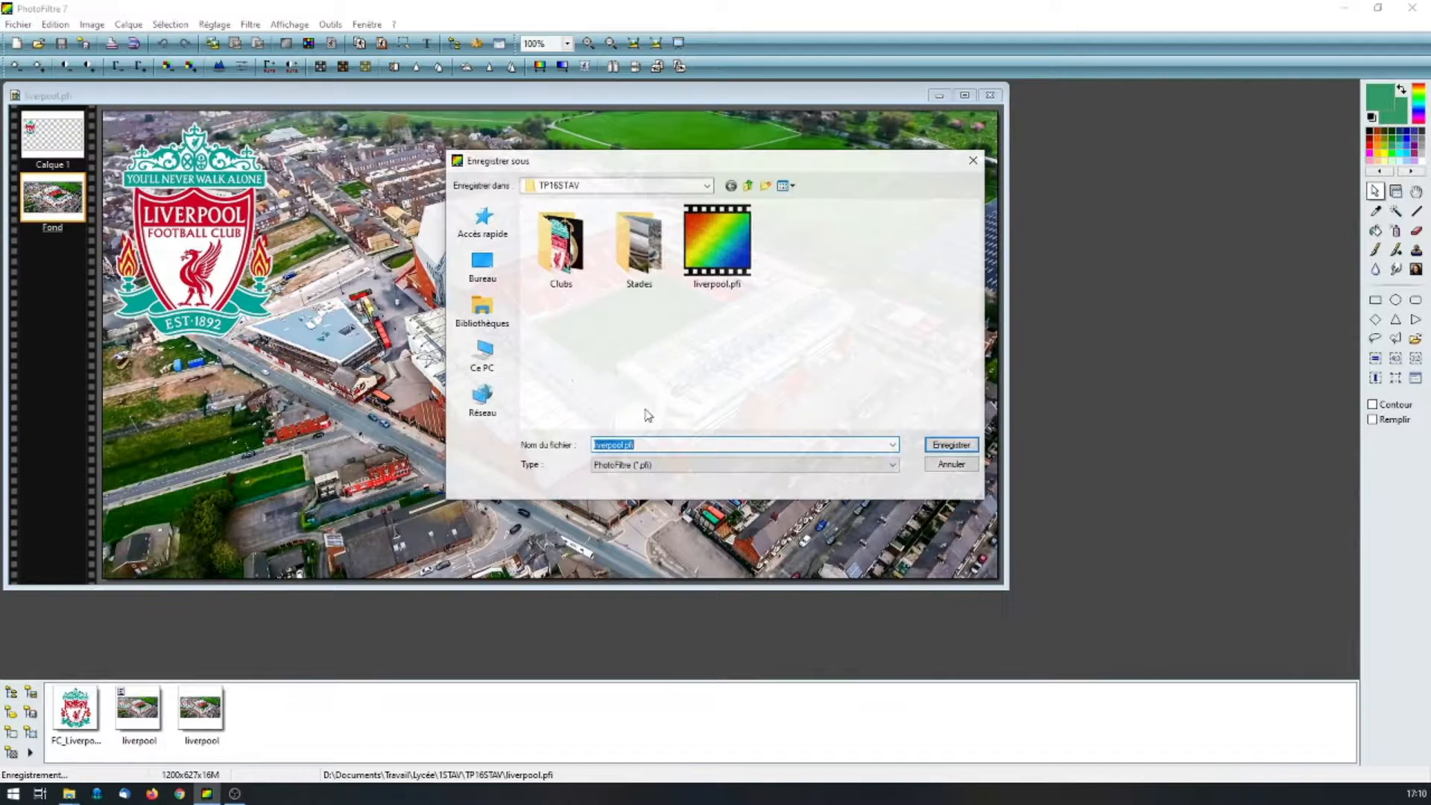
pyautogui.click(699, 467)
pyautogui.click(678, 498)
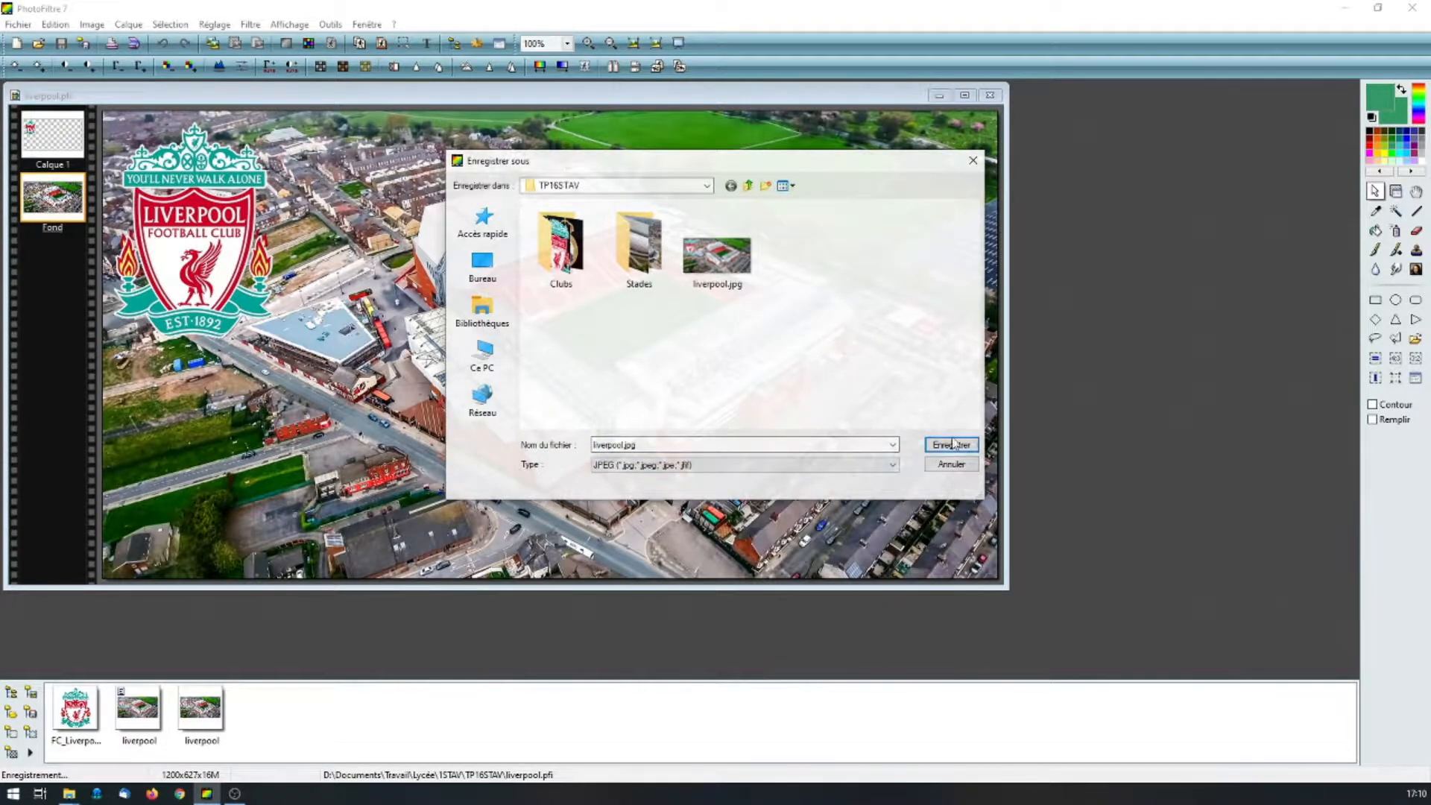
pyautogui.click(952, 465)
# Close liverpool.pfi and open the flattened liverpool.jpg from the TP16STAV folder.
pyautogui.click(990, 95)
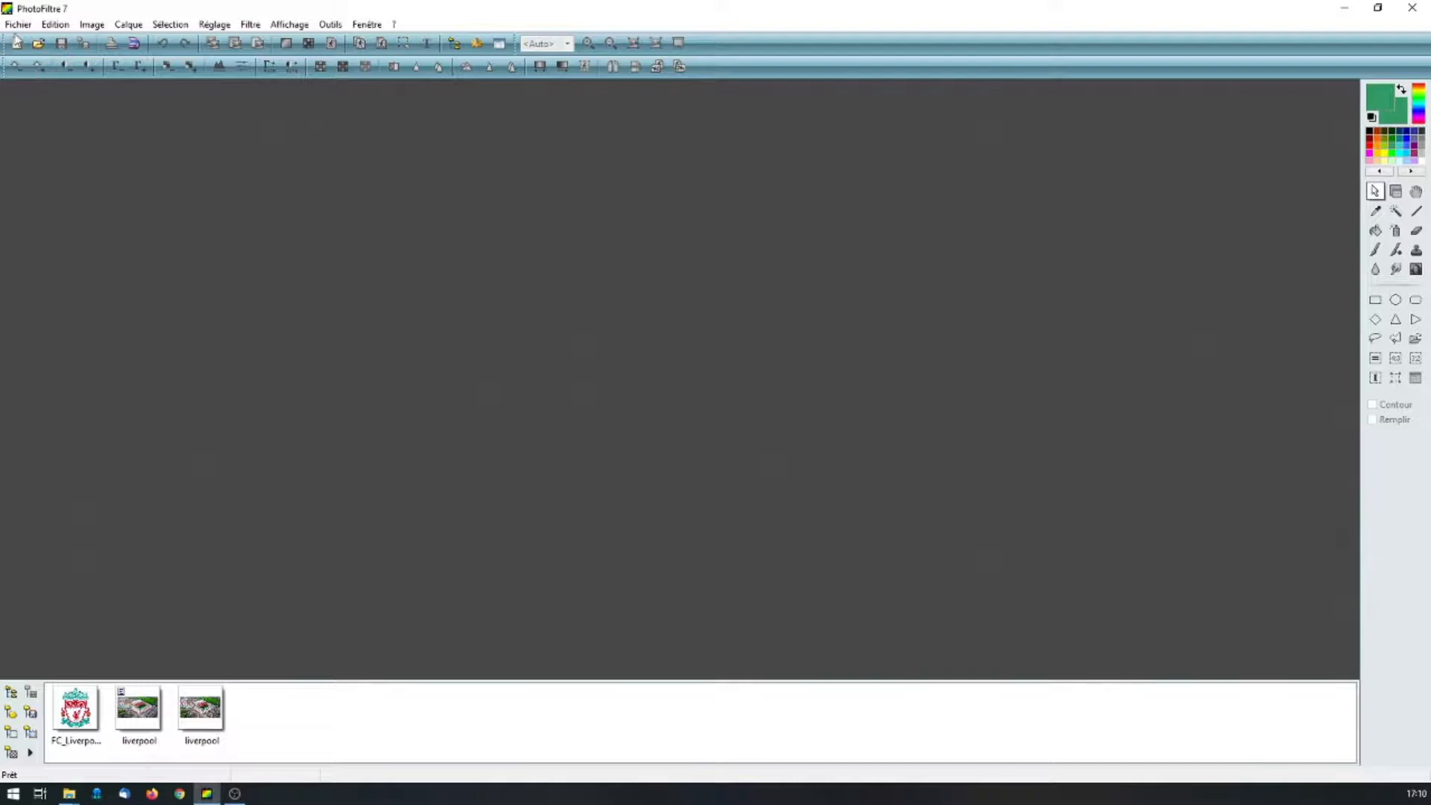
pyautogui.click(18, 24)
pyautogui.click(67, 60)
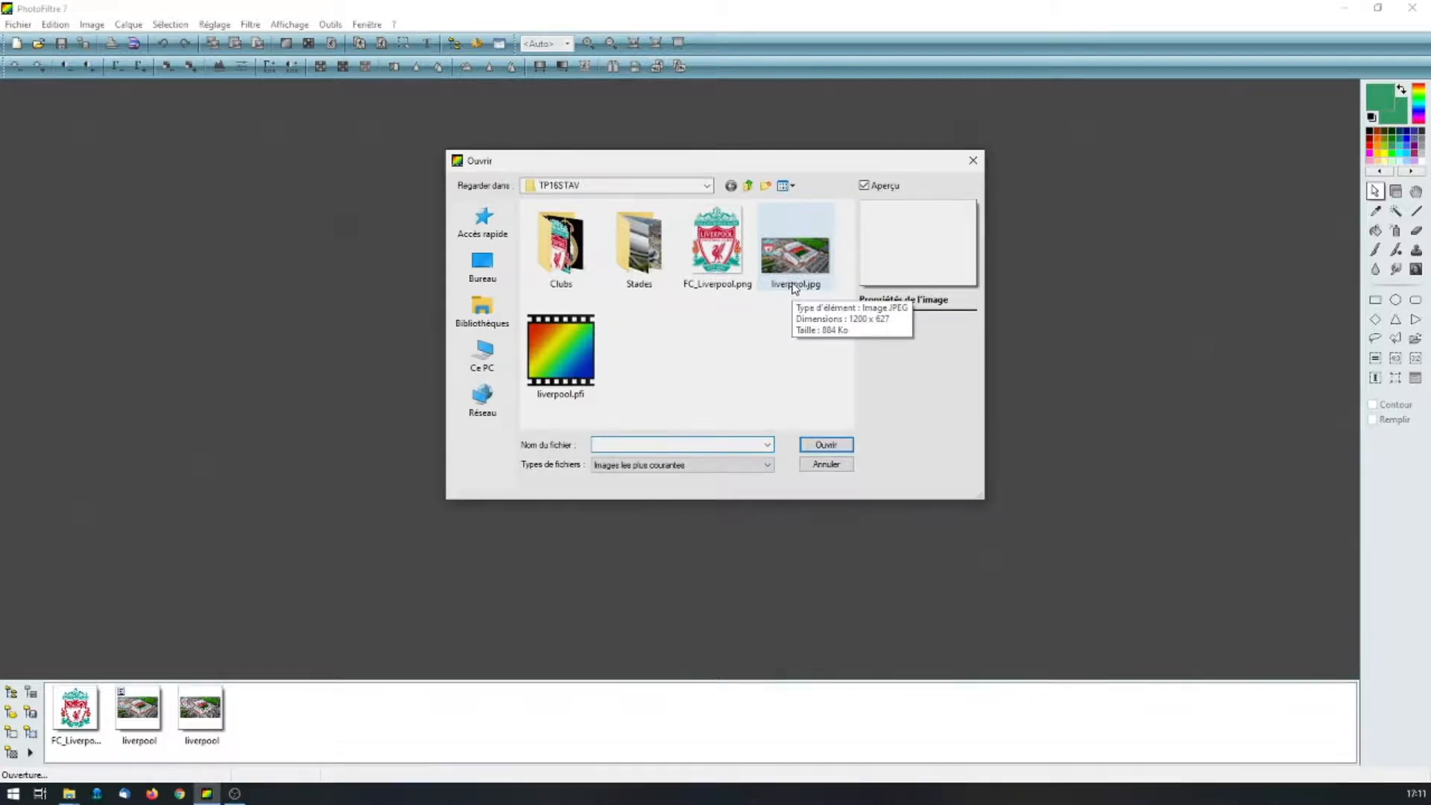
pyautogui.doubleClick(795, 289)
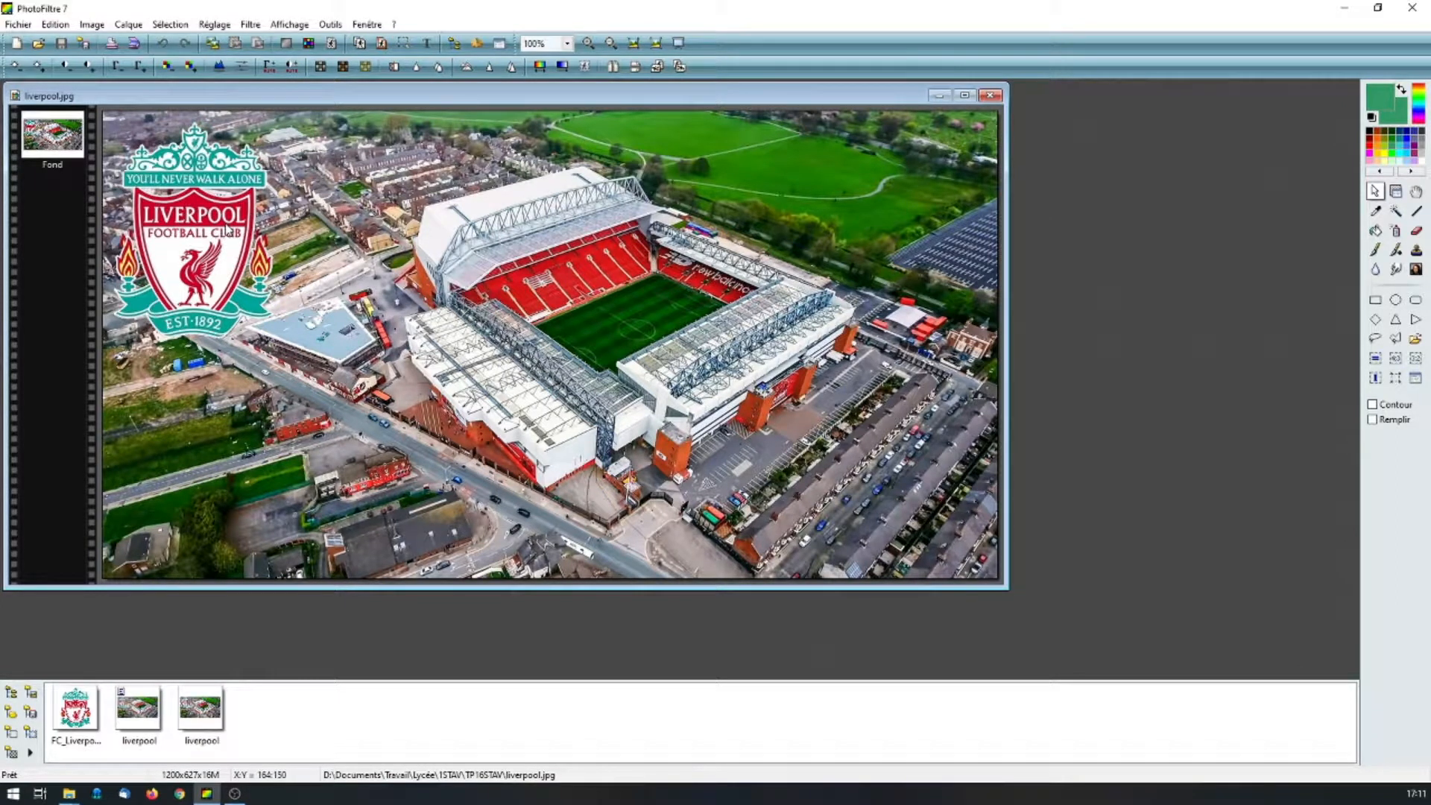
# Try to move the club logo on the flattened stadium photo.
pyautogui.moveTo(193, 207); pyautogui.dragTo(232, 259)
pyautogui.moveTo(167, 218); pyautogui.dragTo(257, 257)
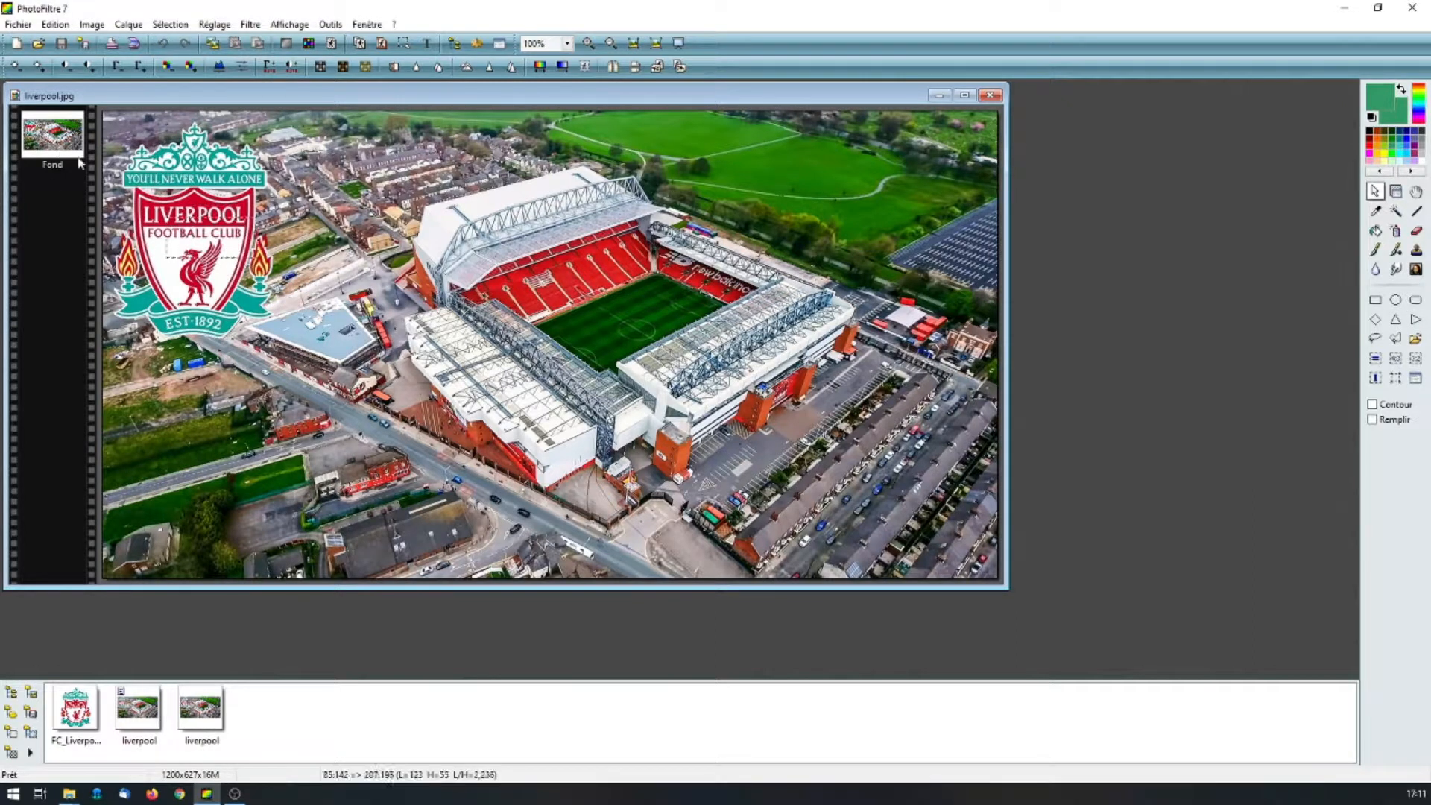